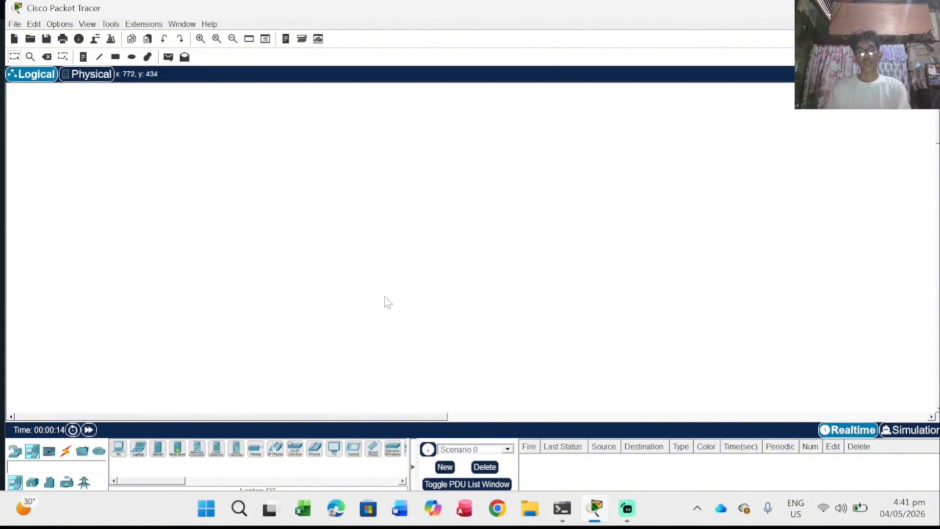
Step: Place a WRT300N wireless router from Wireless Devices at the centre of the workspace
left_click(14, 452)
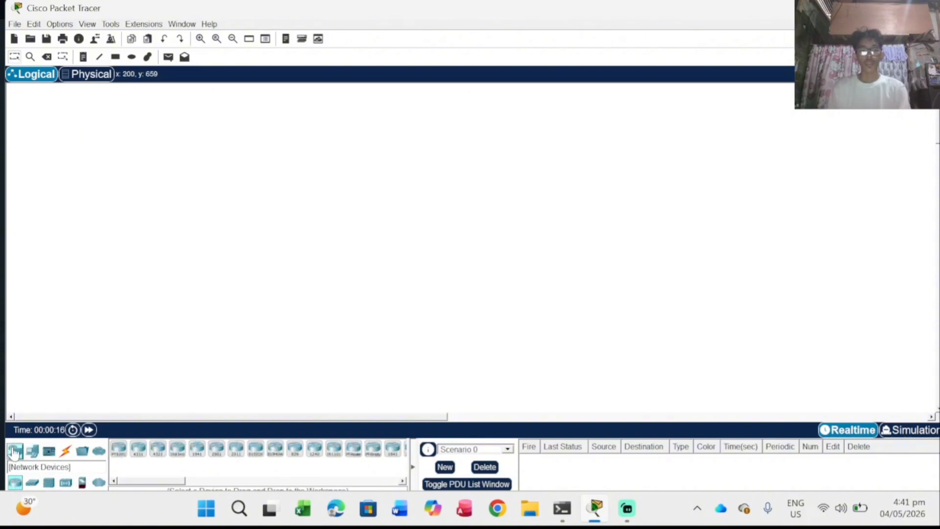
left_click(67, 482)
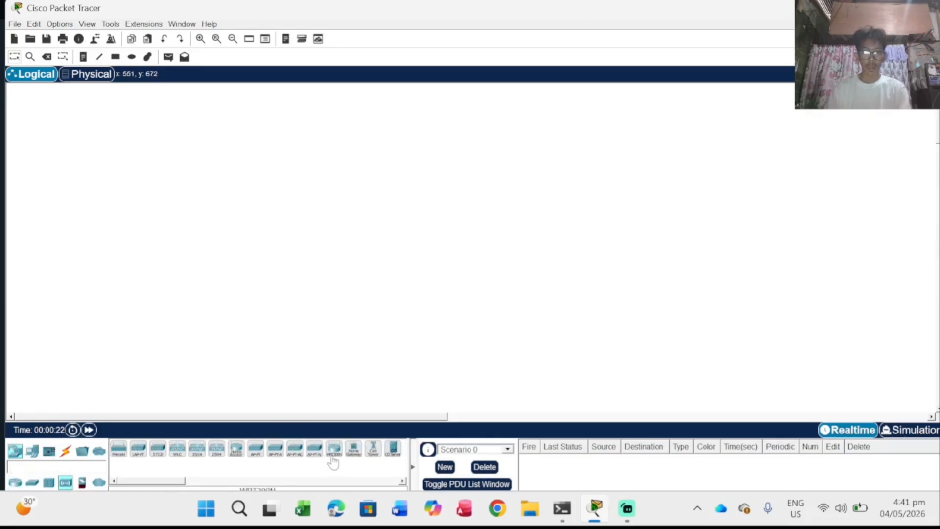
left_click_drag(333, 462, 451, 233)
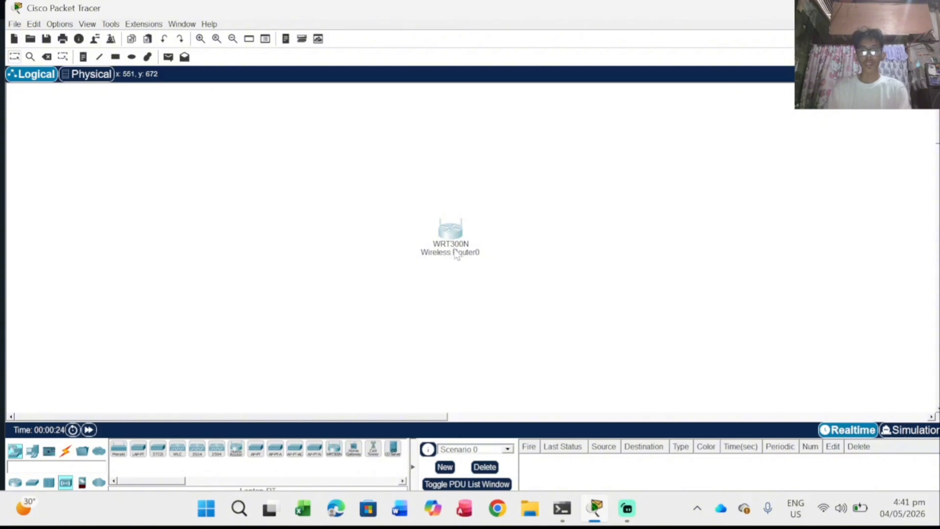
Step: Set Wireless Router0's SSID to PLDT with WPA2-PSK security and a pass phrase
left_click(448, 233)
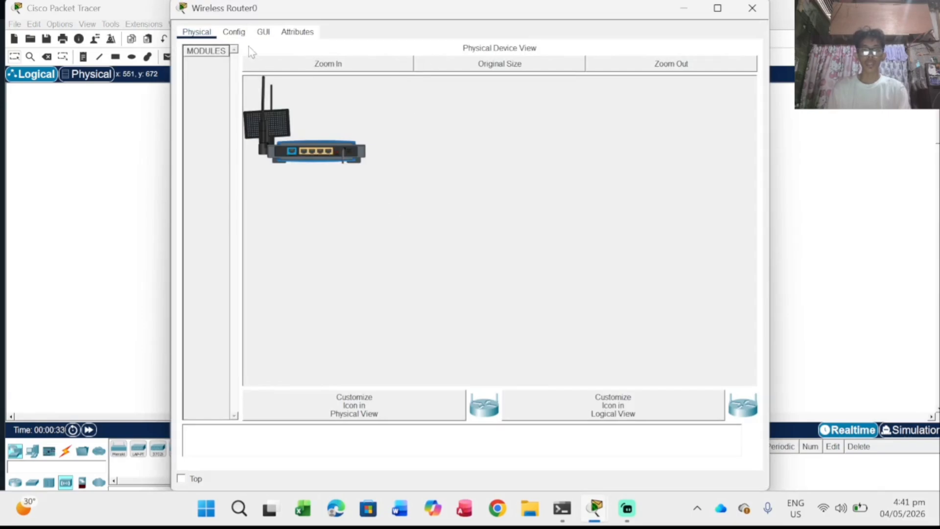
left_click(234, 32)
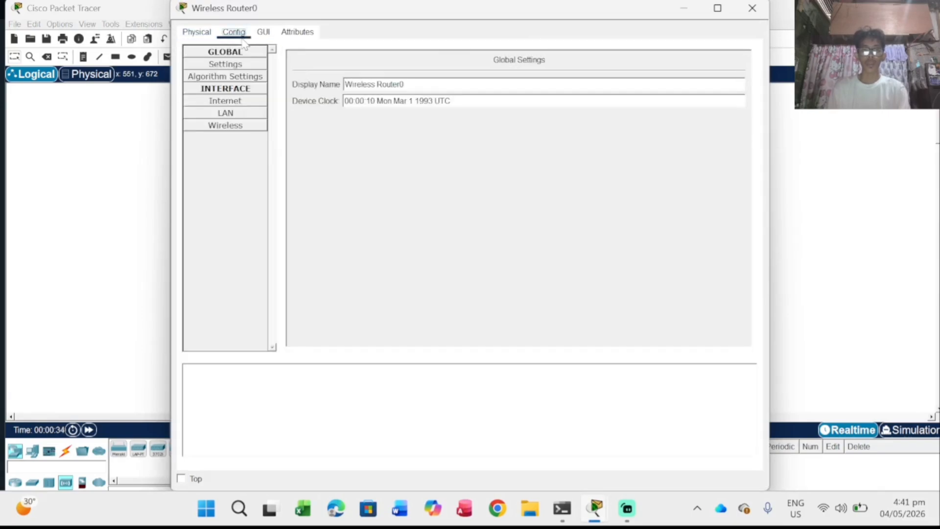
left_click(236, 130)
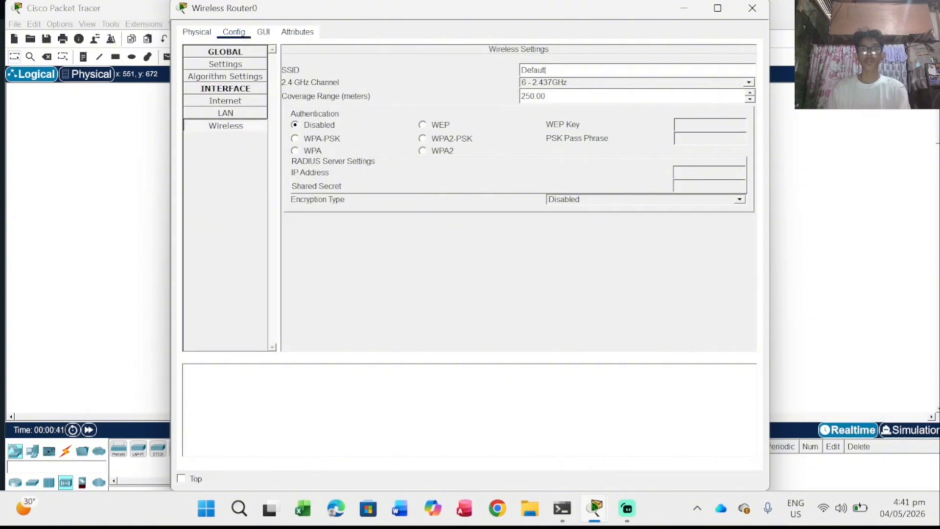
double_click(534, 70)
type("PLDT")
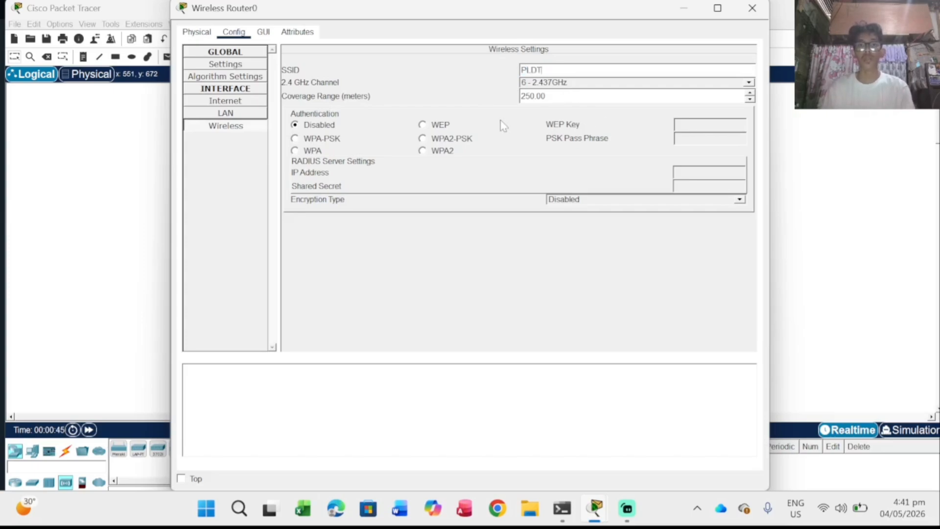
left_click(436, 143)
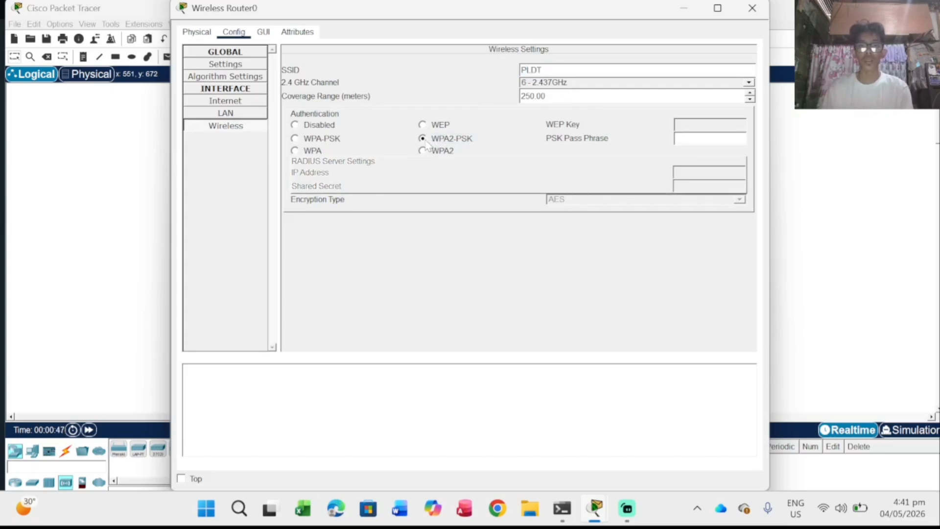
left_click(676, 139)
type("1")
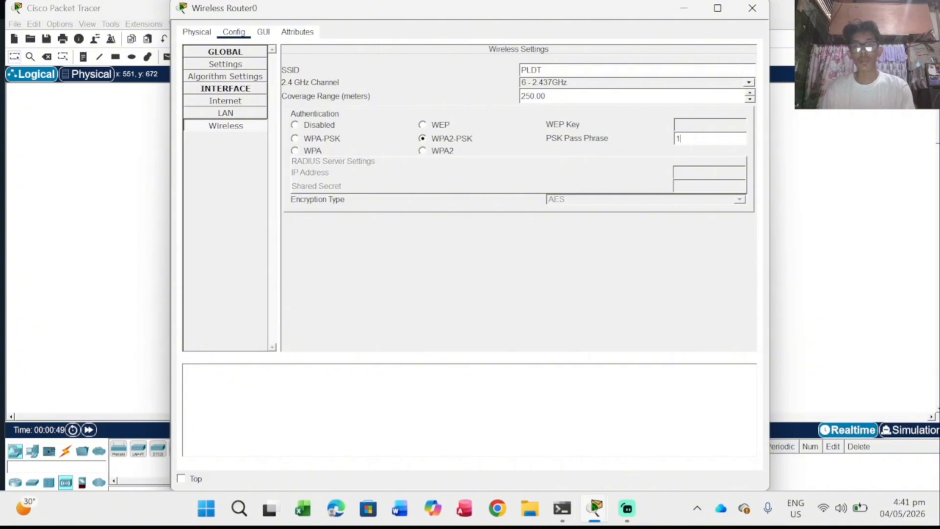
type("2345678")
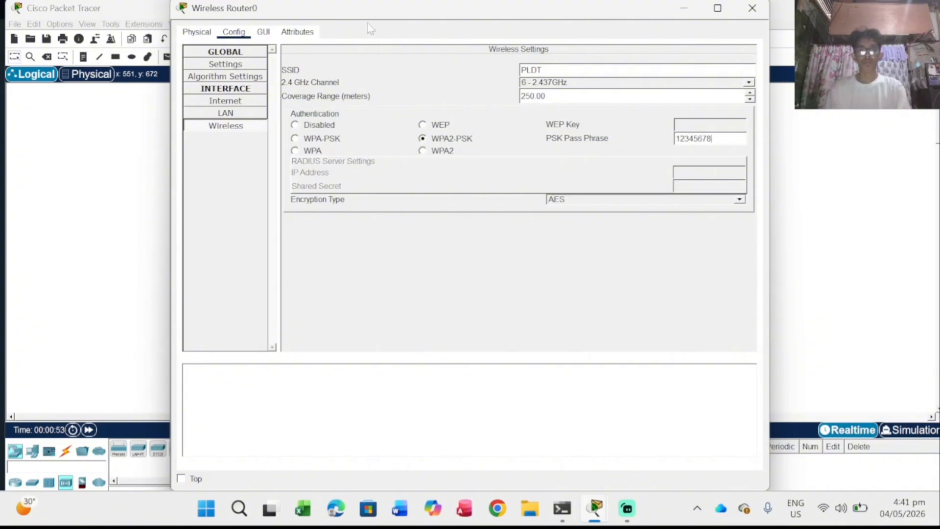
left_click(748, 11)
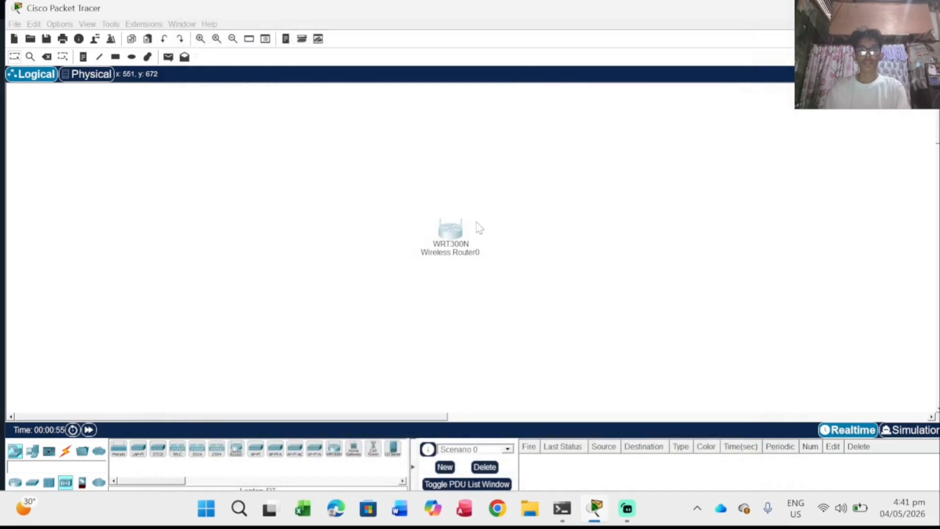
Step: Move the router near the top, rename it Home Router, and drop a Laptop lower-left
left_click_drag(446, 244, 472, 161)
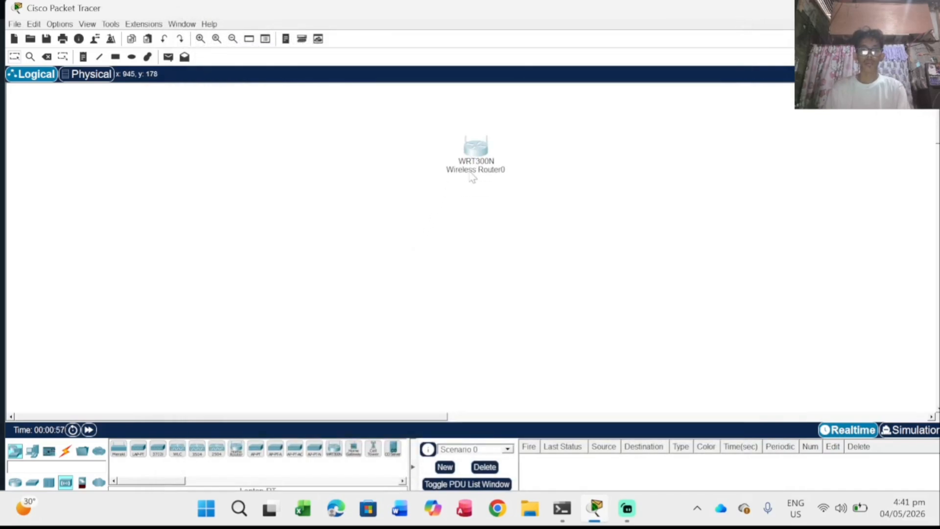
double_click(476, 172)
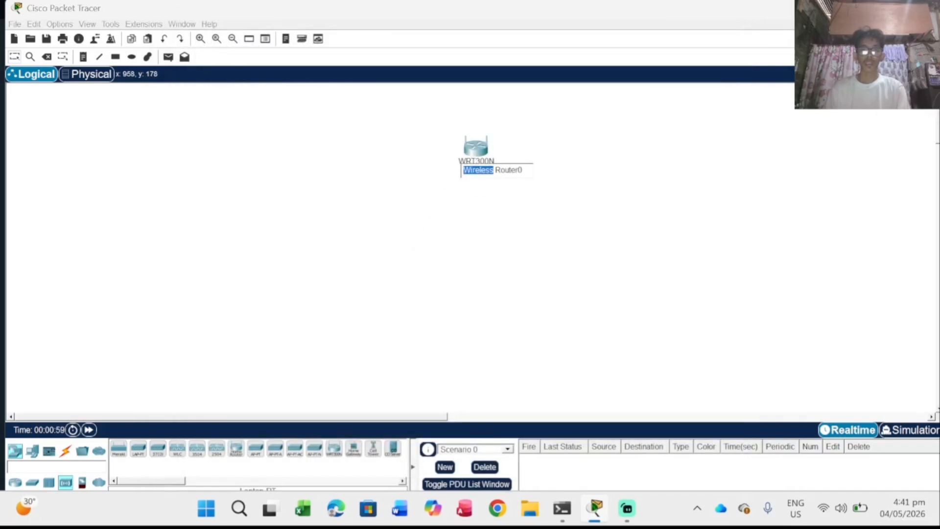
triple_click(494, 170)
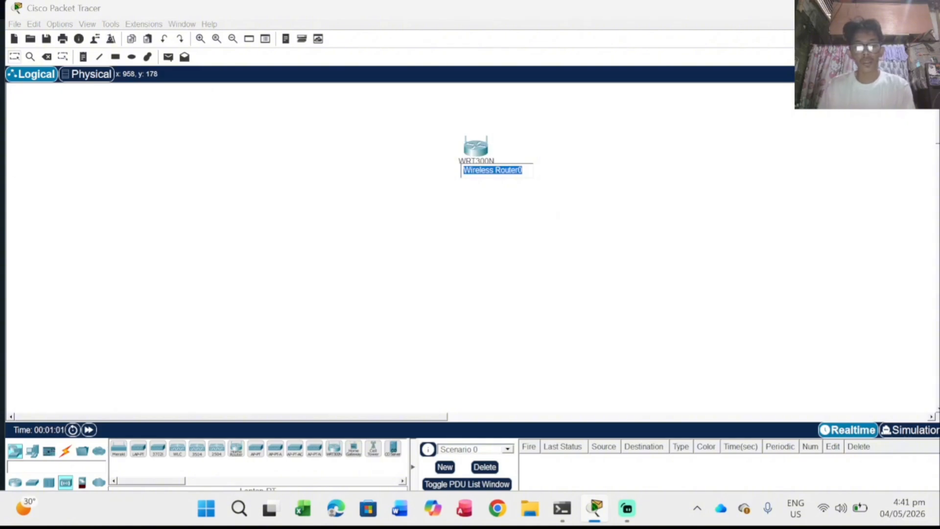
type("Hom")
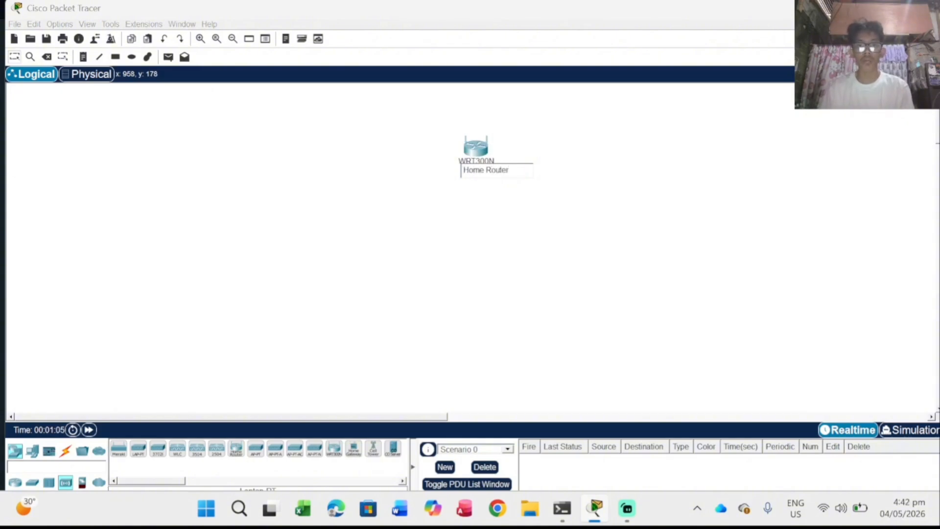
left_click(495, 224)
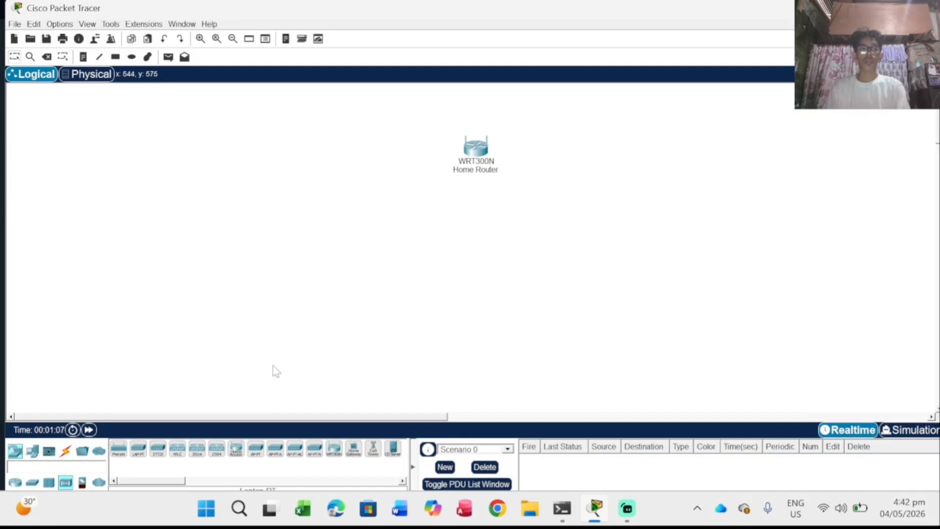
left_click(33, 451)
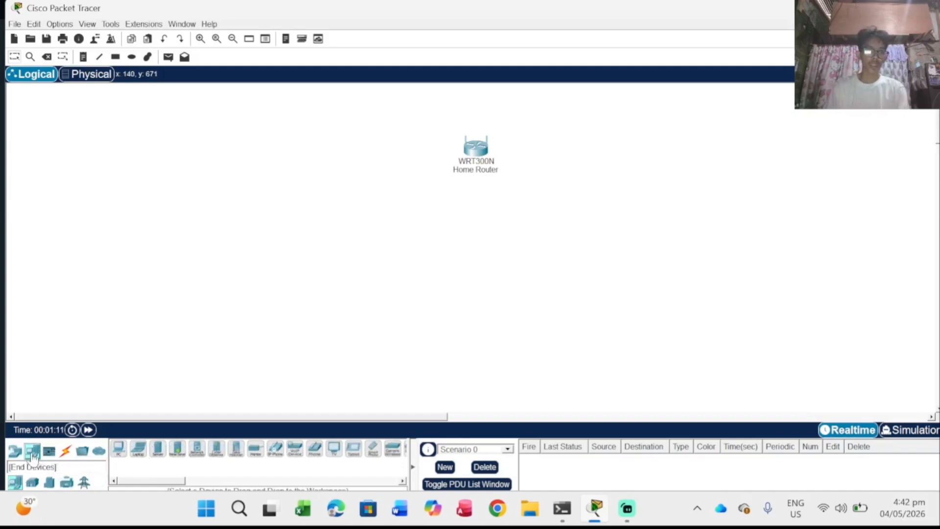
left_click_drag(138, 448, 300, 300)
Step: Swap Laptop0's original network module for the WPC300N wireless module on the Physical tab
left_click(319, 296)
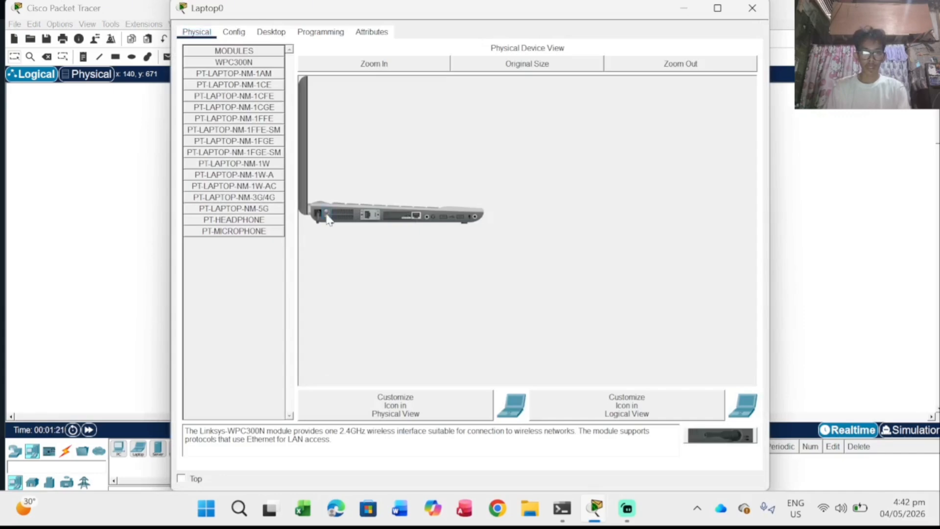
left_click_drag(395, 216, 259, 258)
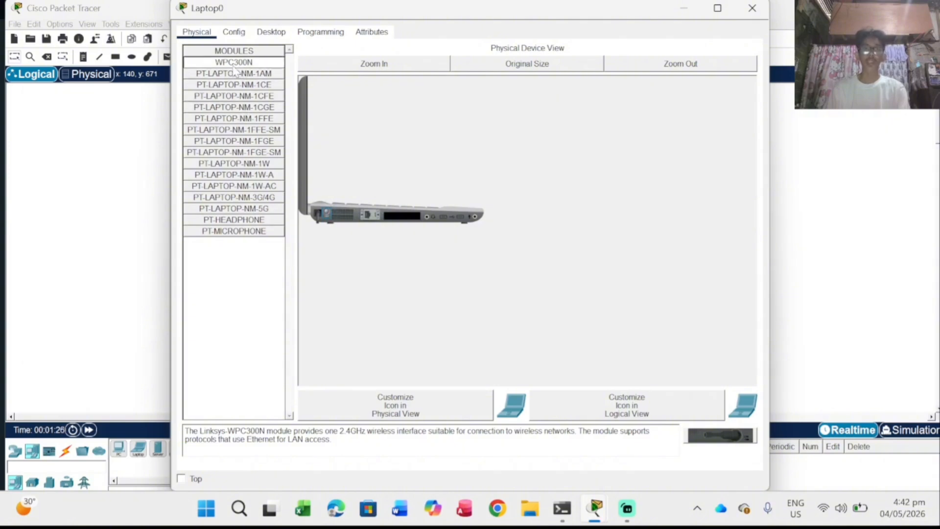
left_click_drag(233, 69, 404, 219)
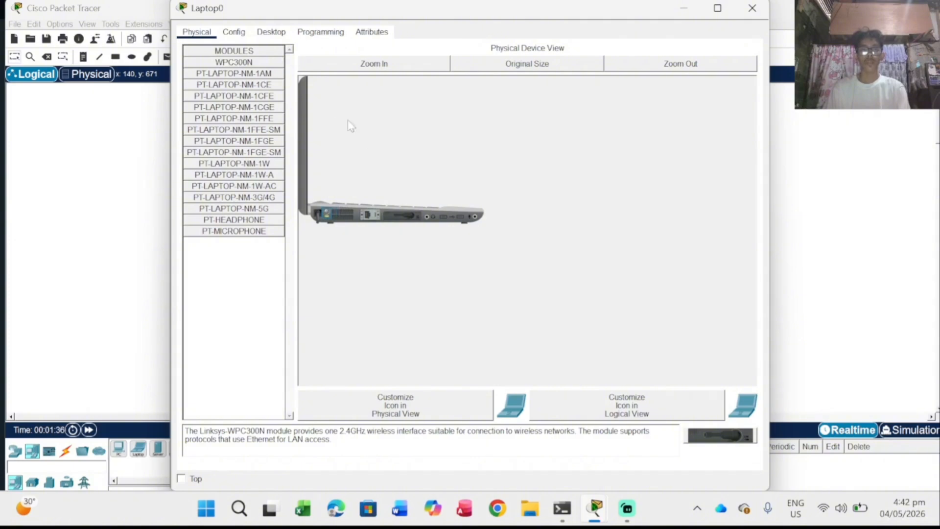
Step: Join Laptop0 to PLDT via PC Wireless using the pre-shared key, then check Link Information
left_click(275, 35)
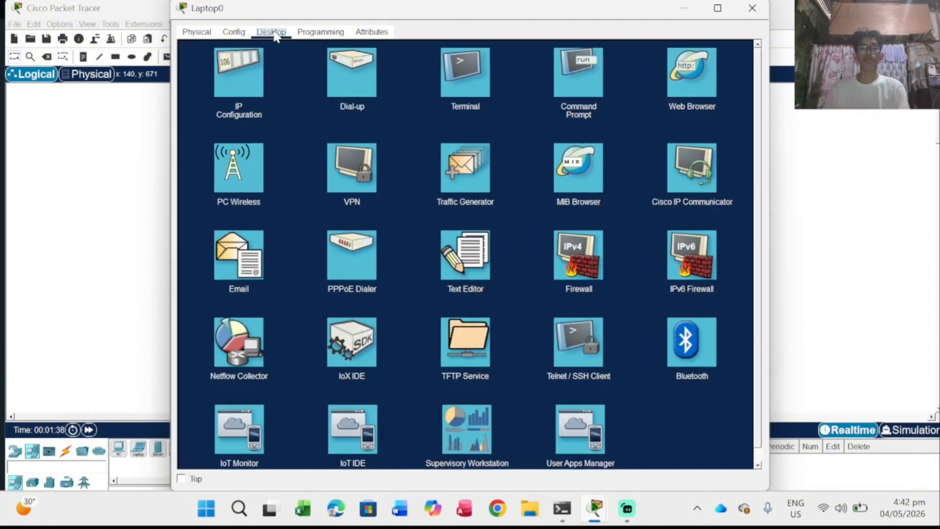
left_click(245, 177)
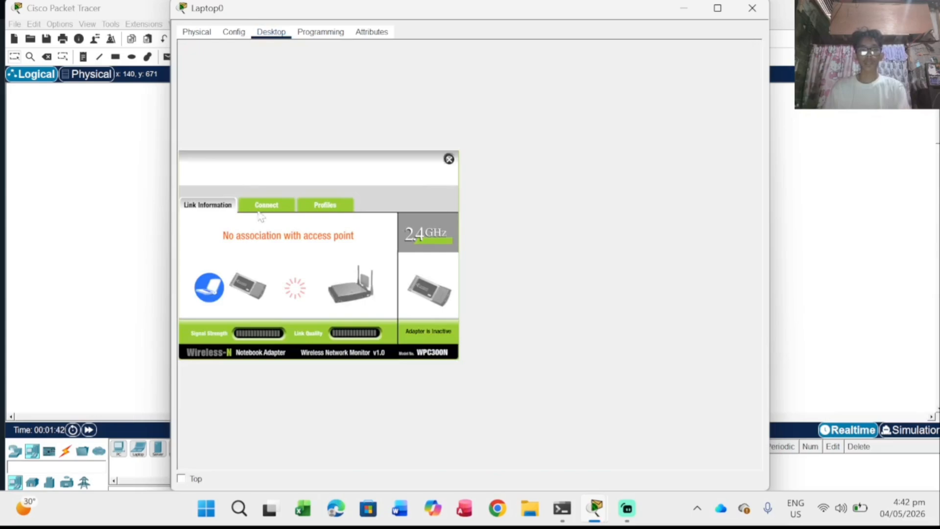
left_click(262, 214)
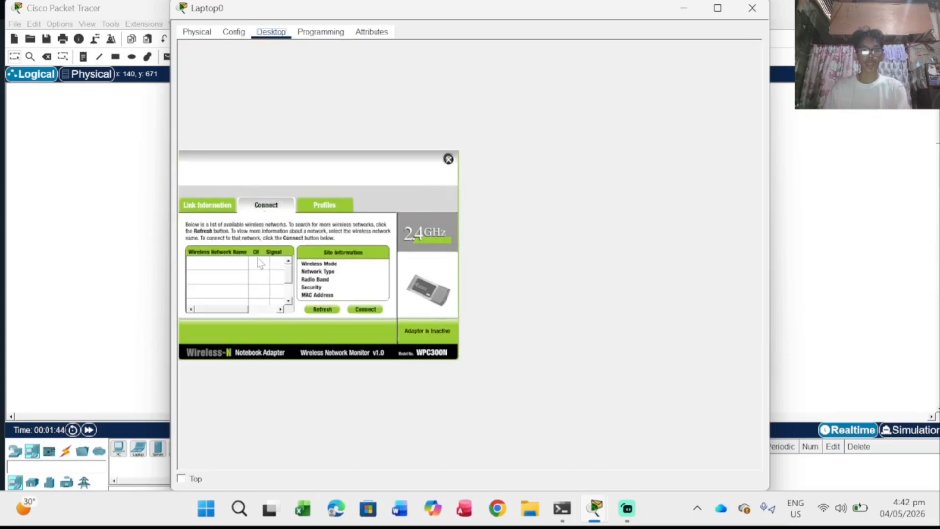
left_click(227, 268)
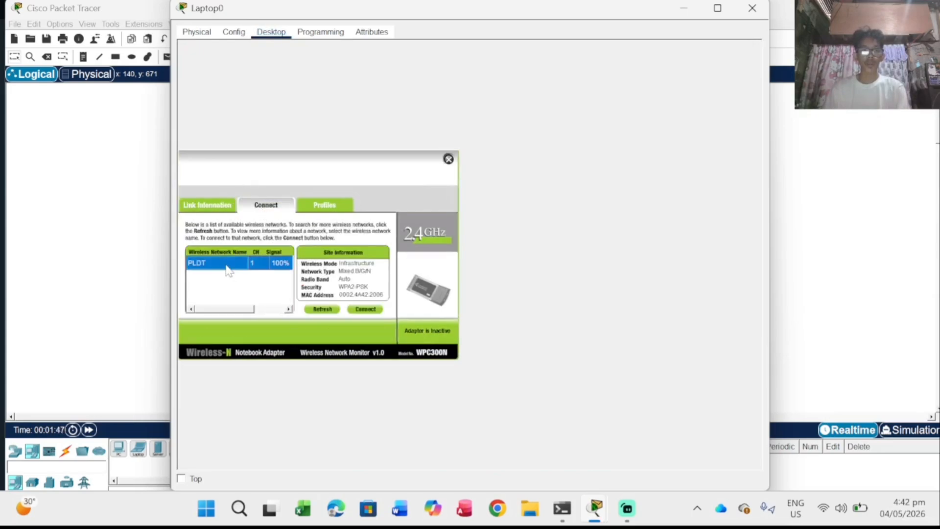
left_click(359, 310)
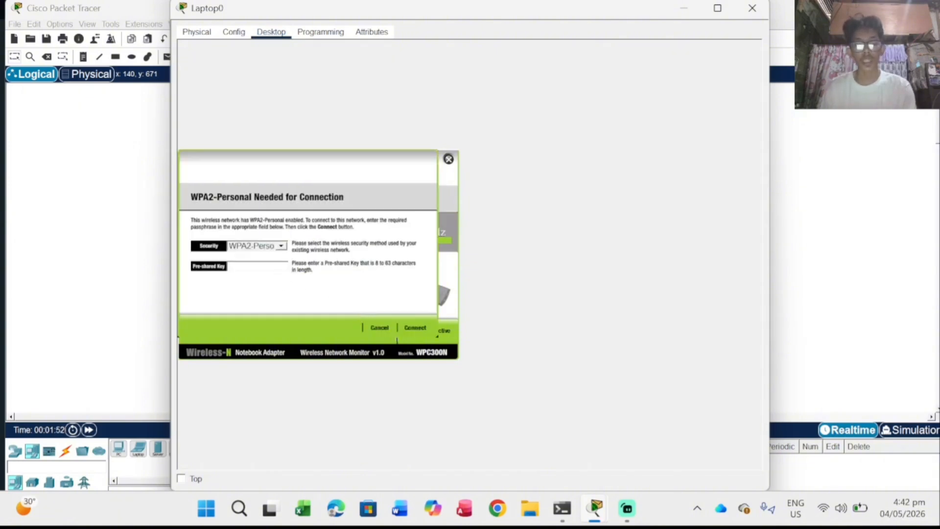
type("12345678")
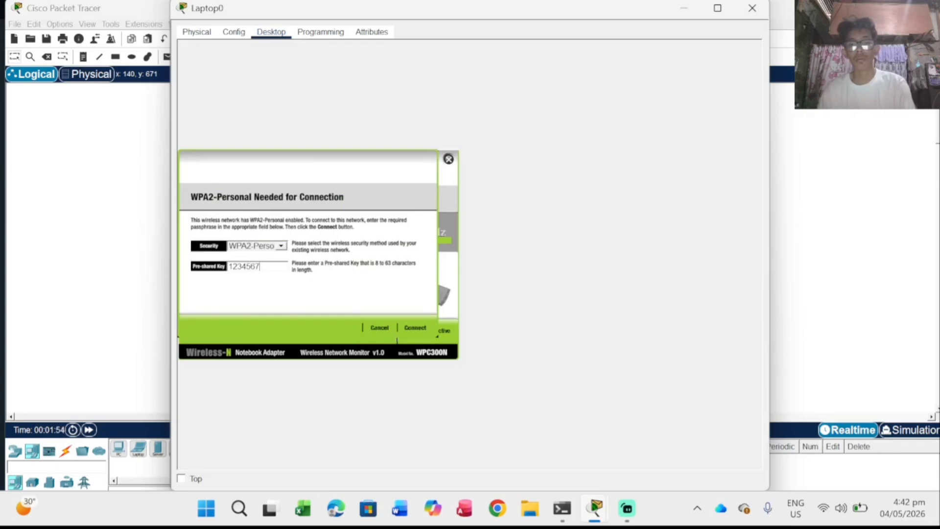
left_click(417, 328)
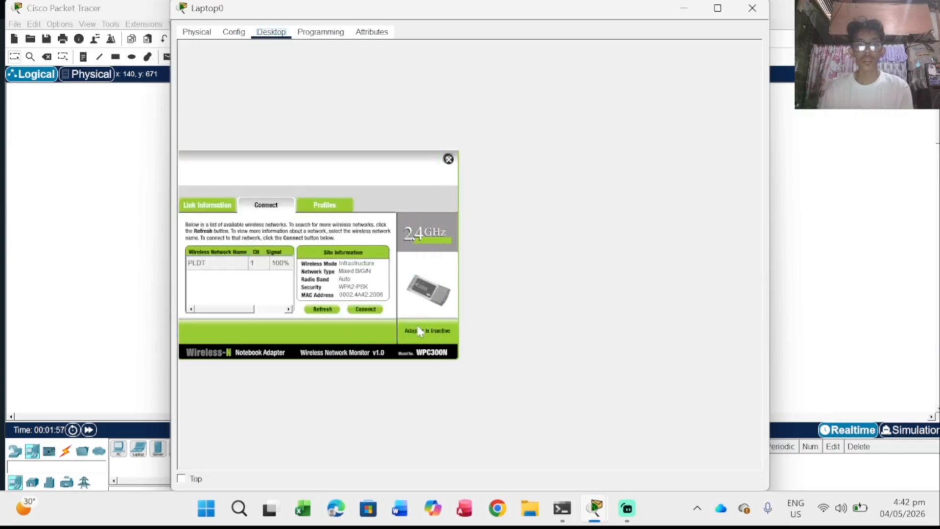
left_click(207, 206)
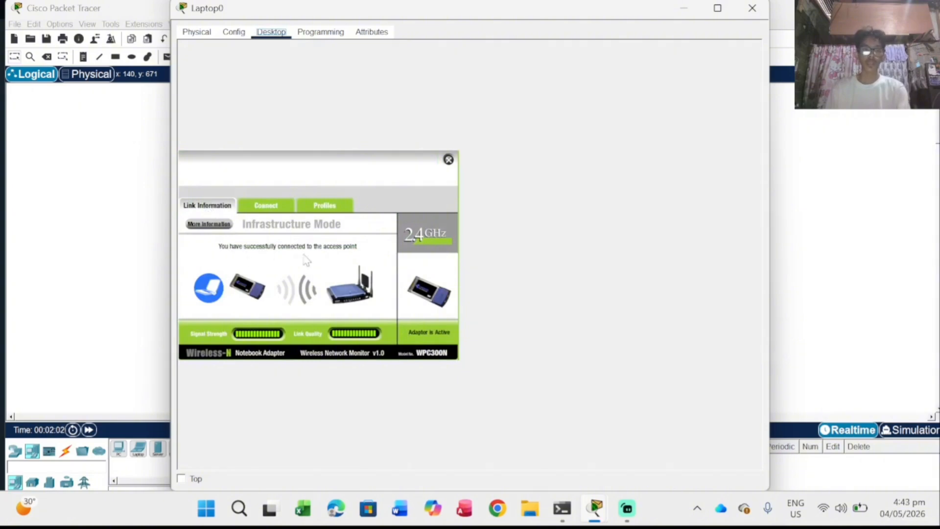
Step: Reposition Laptop0 and place a SMARTPHONE-PT as Smartphone0 on the canvas, opening its window
left_click(752, 8)
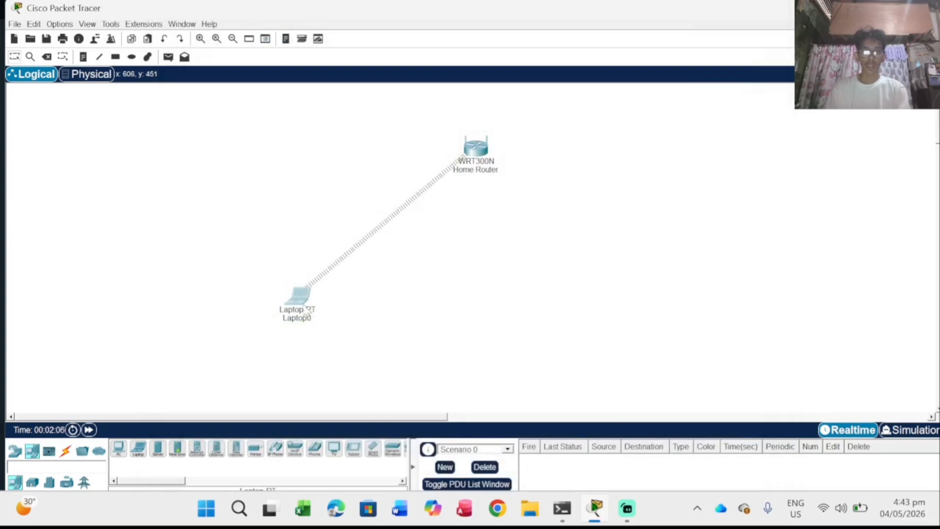
left_click_drag(302, 304, 294, 226)
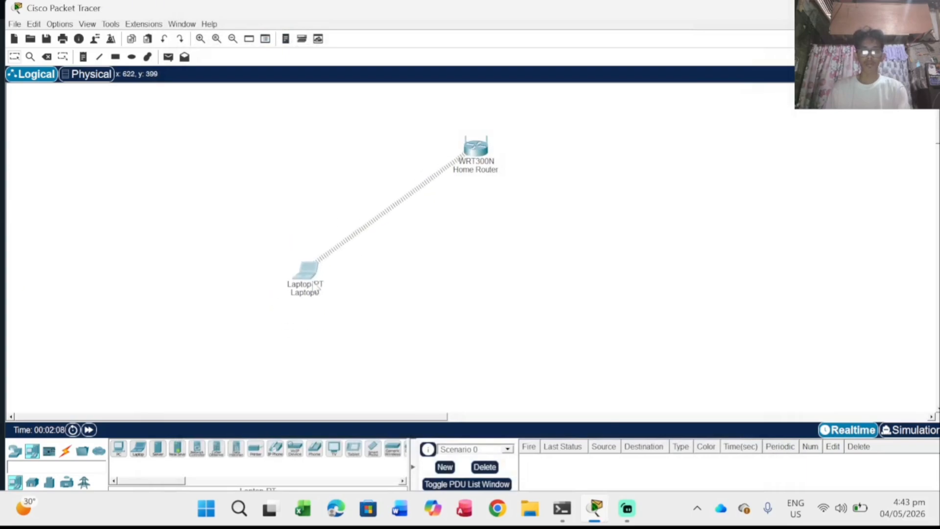
left_click(373, 448)
left_click(598, 300)
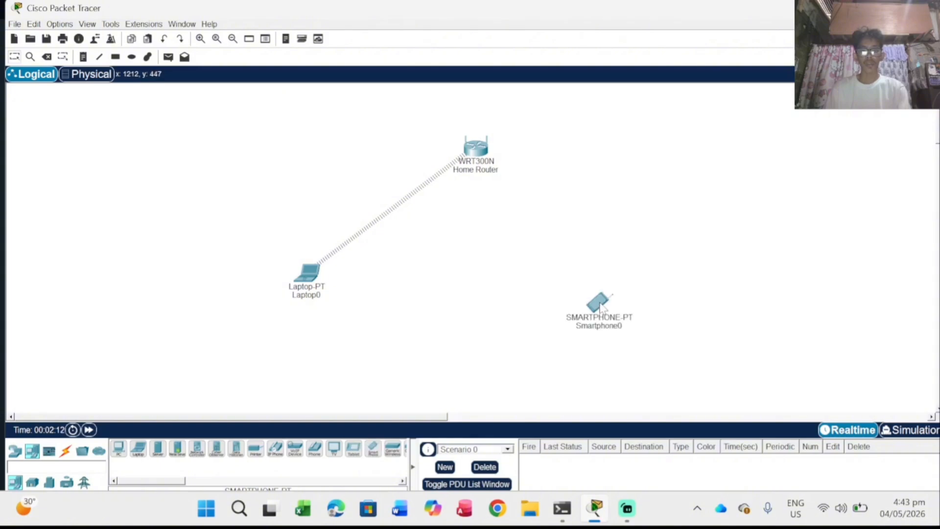
left_click(597, 302)
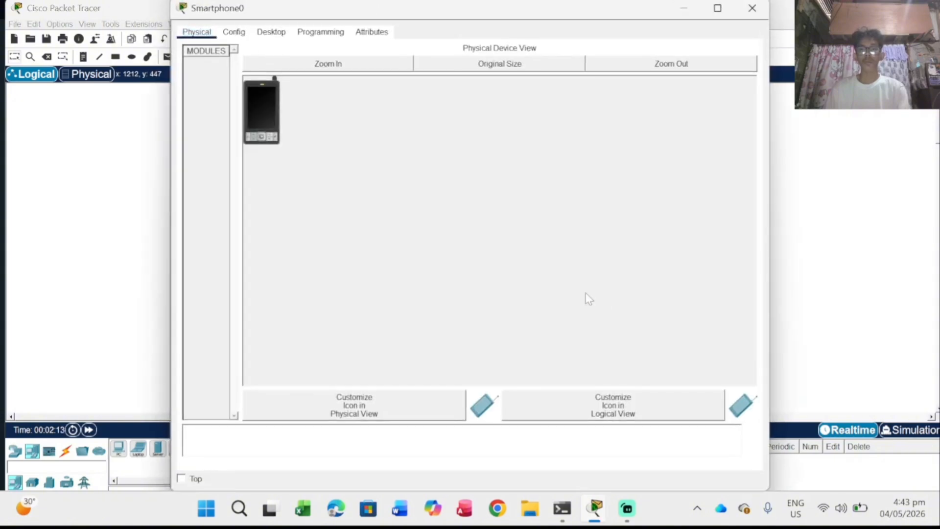
Step: Point Smartphone0's Wireless0 interface at SSID PLDT using WPA2-PSK and the network pass phrase
left_click(235, 32)
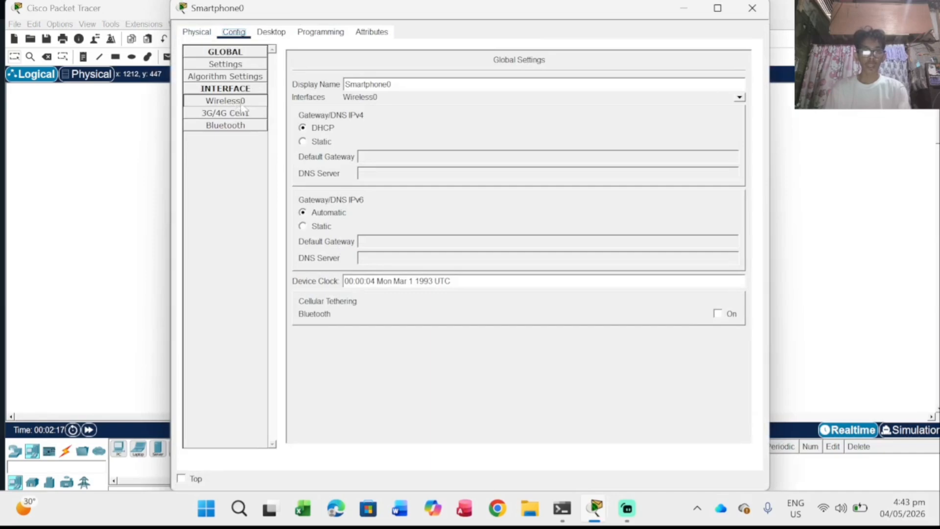
left_click(224, 101)
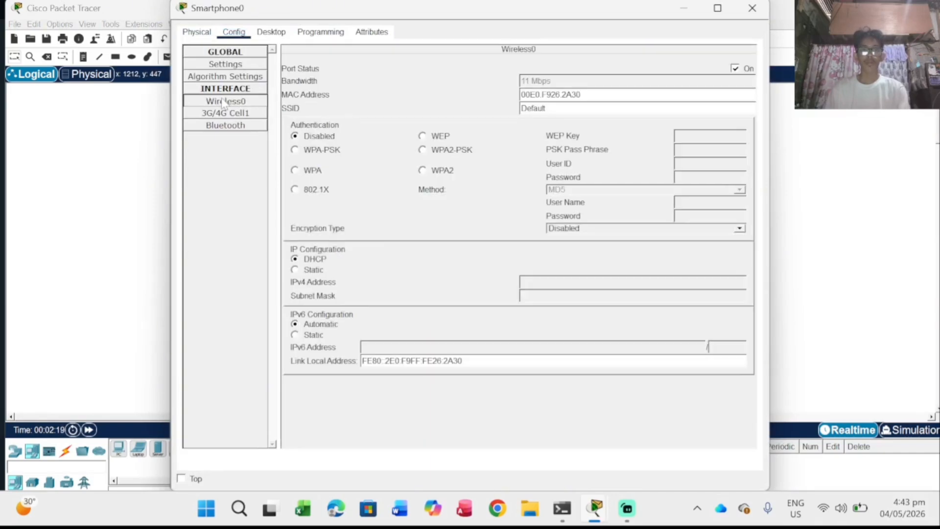
double_click(533, 108)
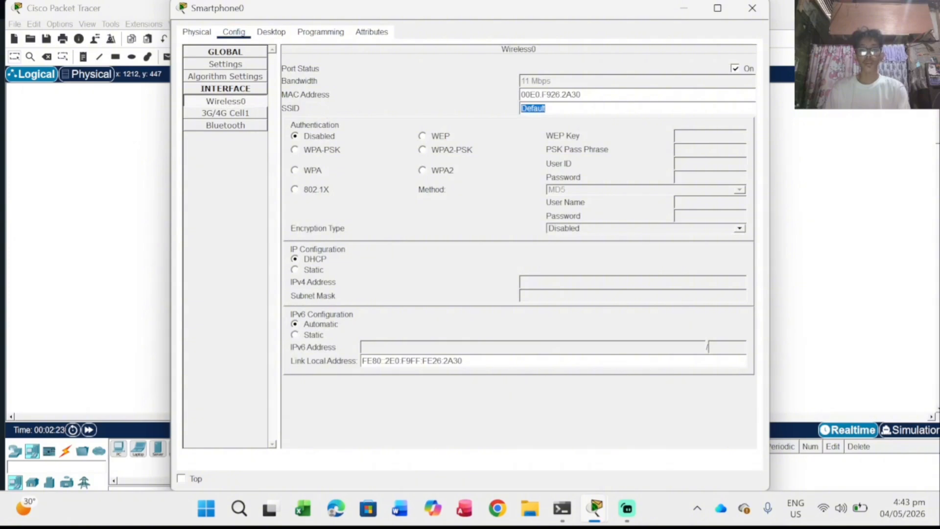
type("p")
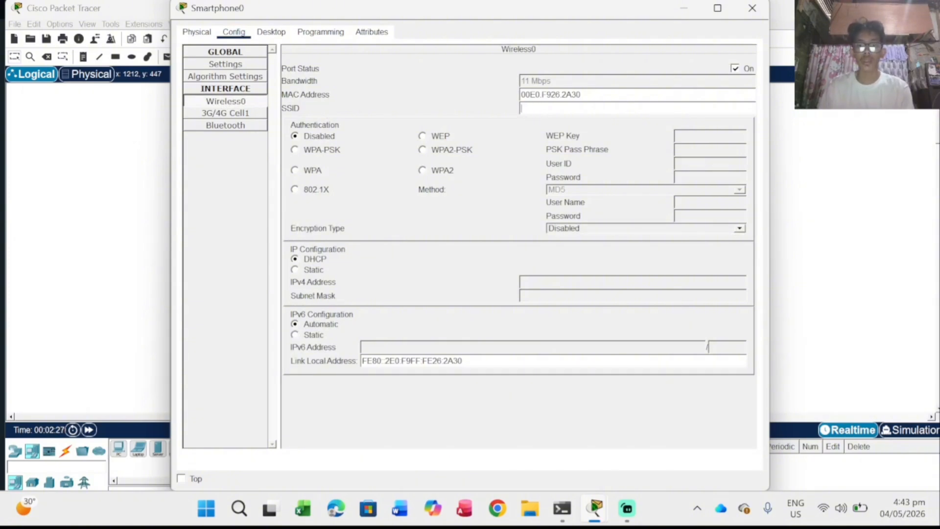
left_click(426, 154)
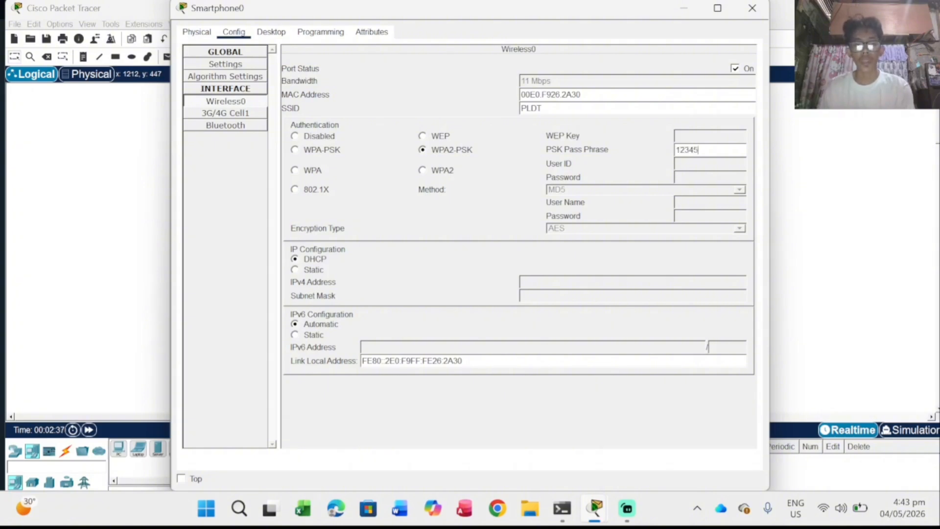
type("12345678")
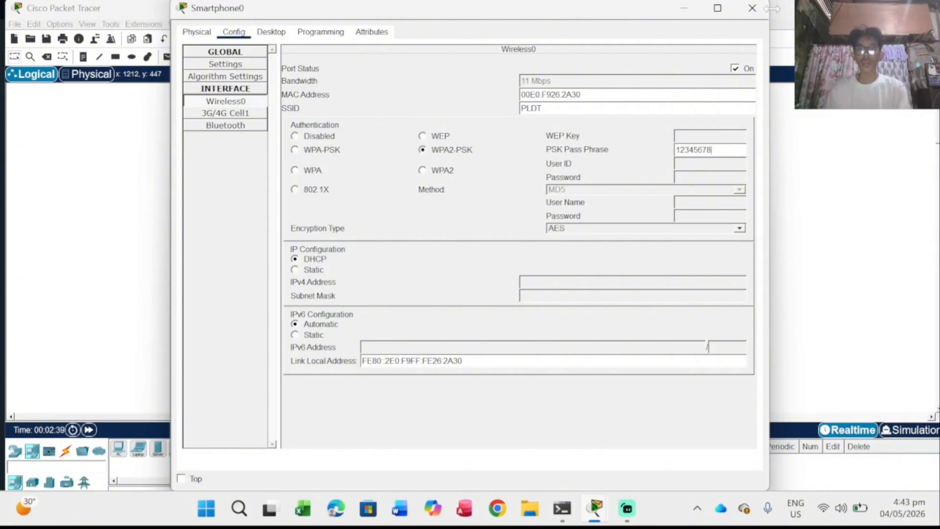
Step: Close Smartphone0's window and shift the smartphone up and to the right on the canvas
left_click(752, 10)
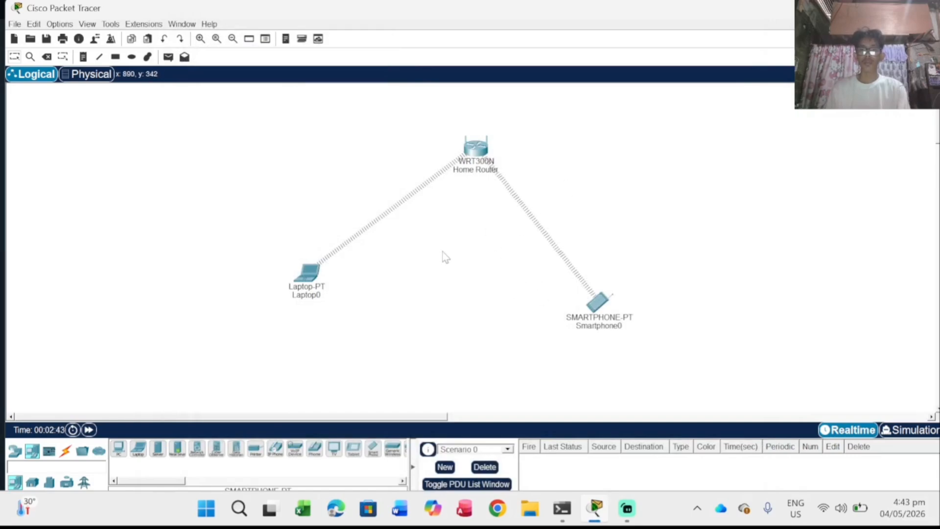
left_click_drag(603, 308, 622, 287)
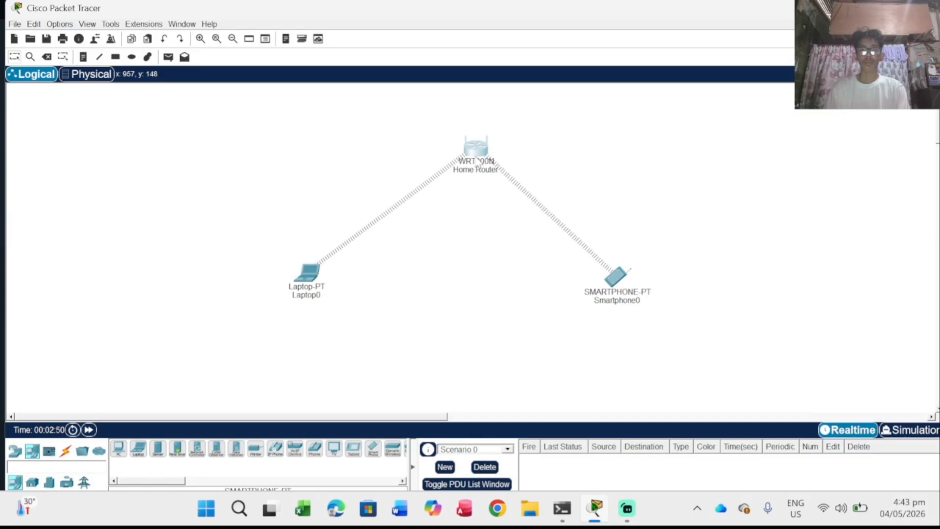
Step: Start customizing Home Router's logical-view icon and browse to Pictures > img devices
left_click(477, 159)
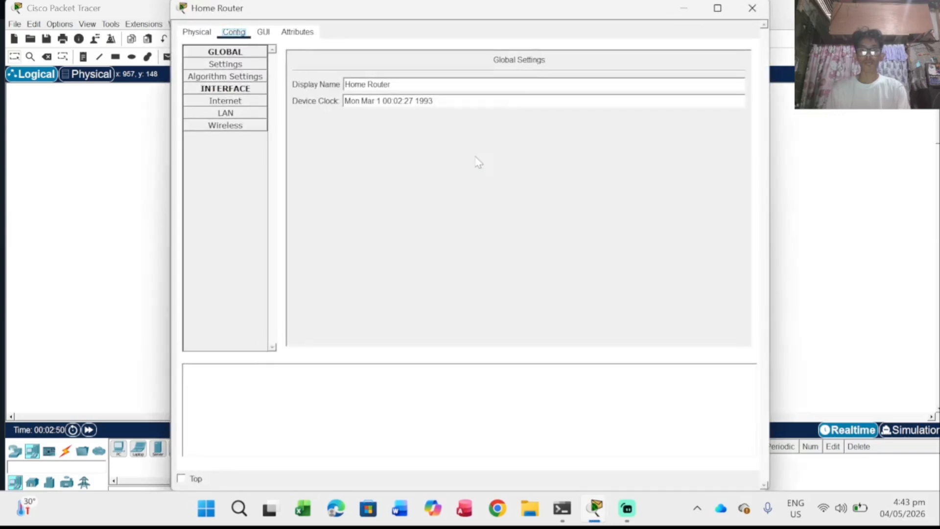
left_click(196, 33)
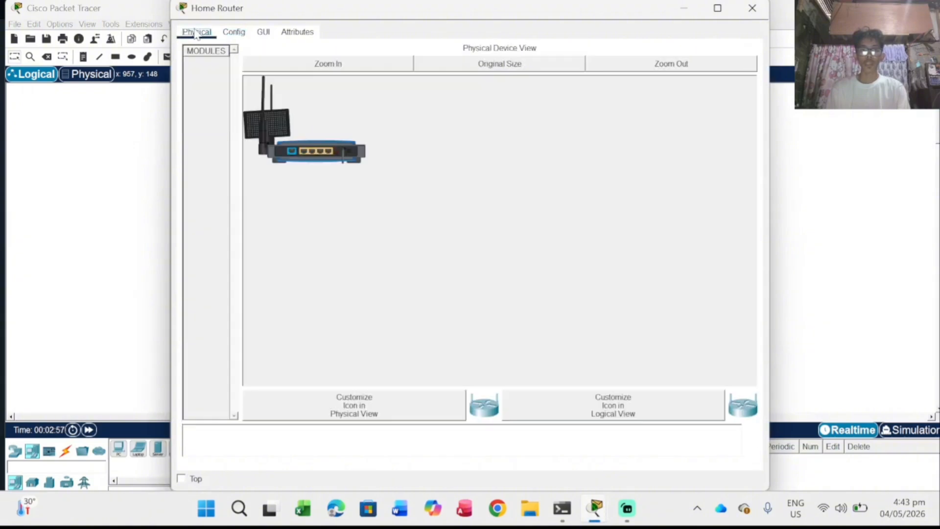
left_click(624, 407)
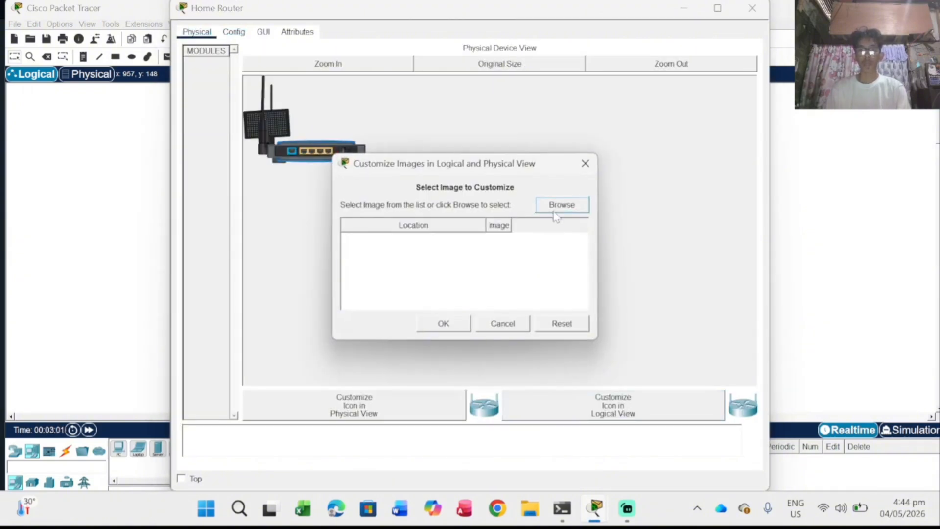
left_click(555, 213)
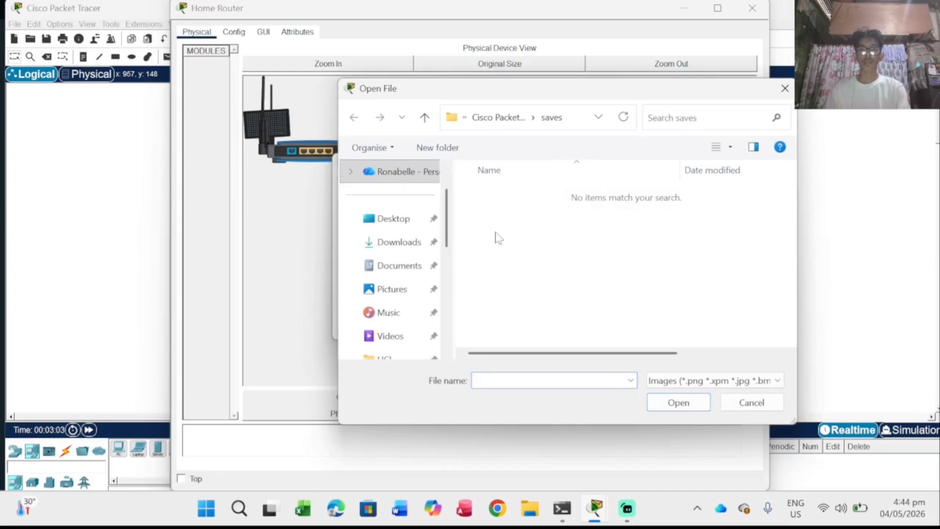
left_click(382, 292)
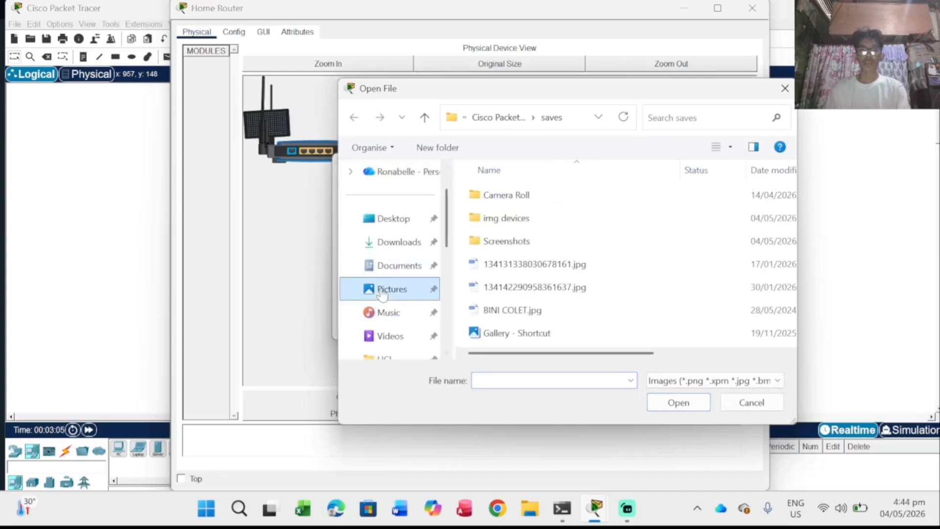
left_click(495, 220)
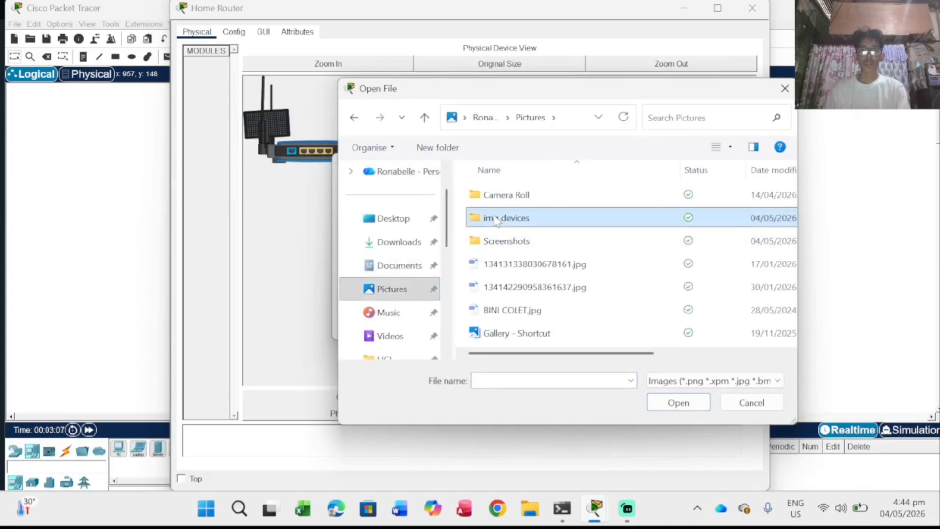
left_click(495, 217)
Step: Select and confirm wifi.png as the Home Router's logical-view icon
left_click(665, 407)
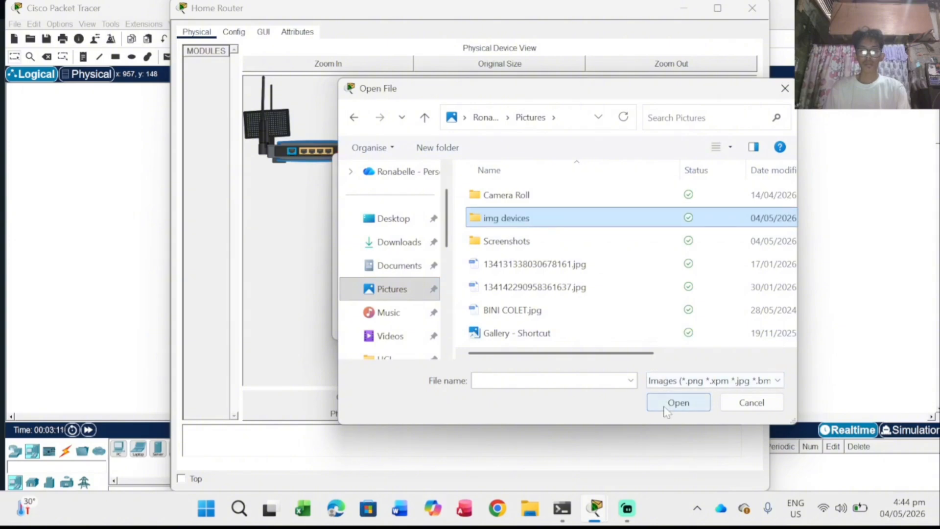
left_click(664, 409)
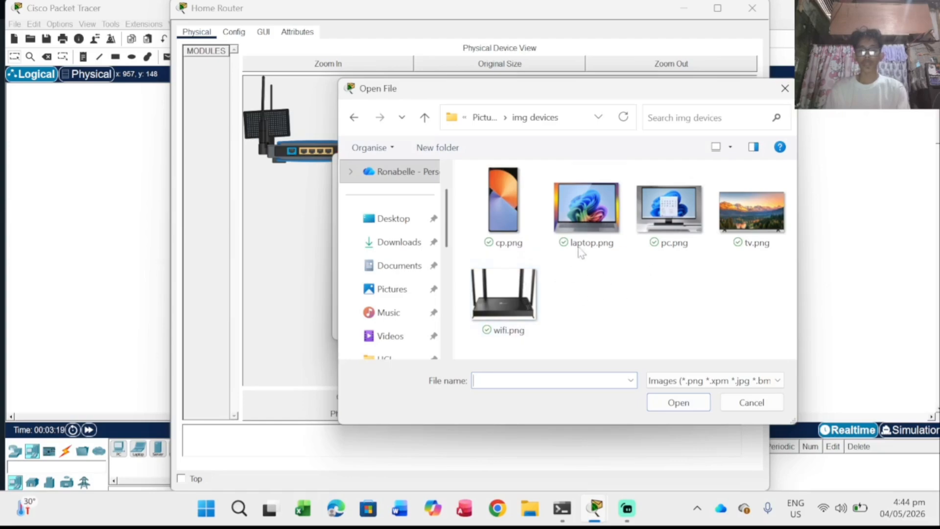
left_click(519, 297)
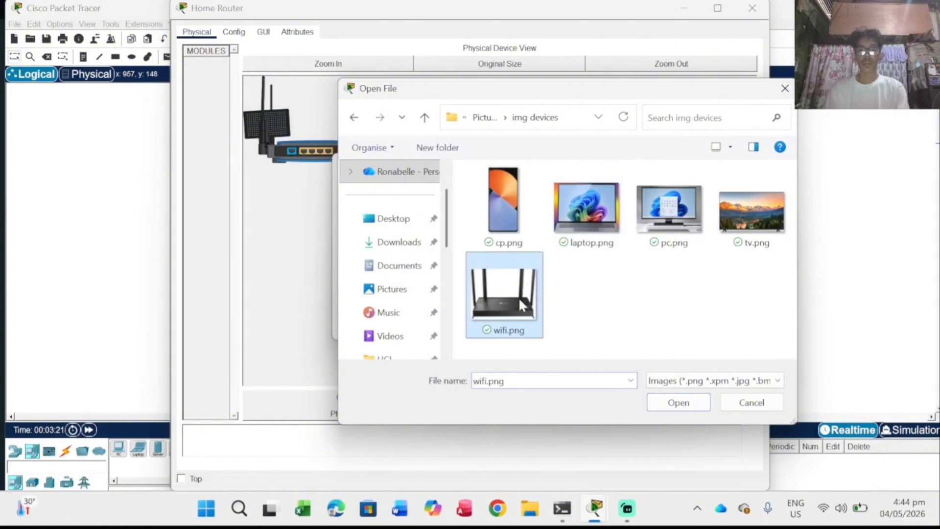
left_click(662, 404)
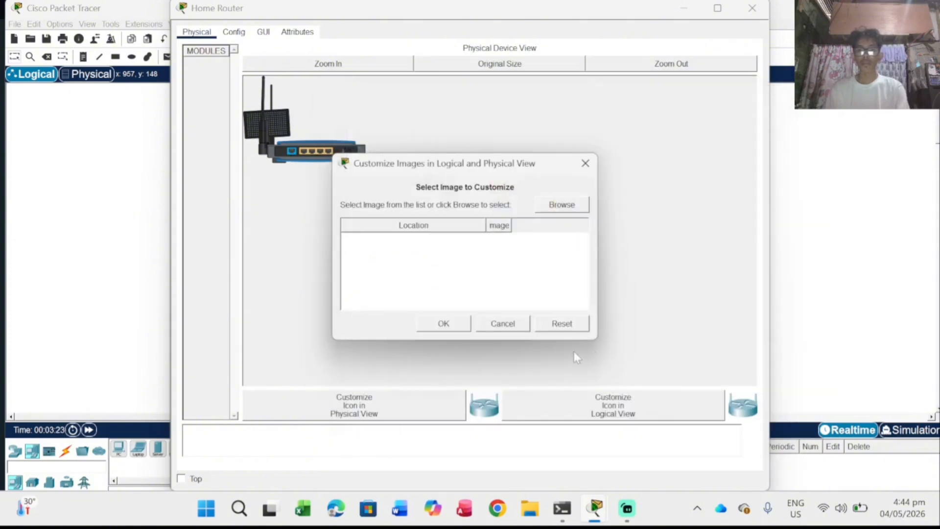
key("Return")
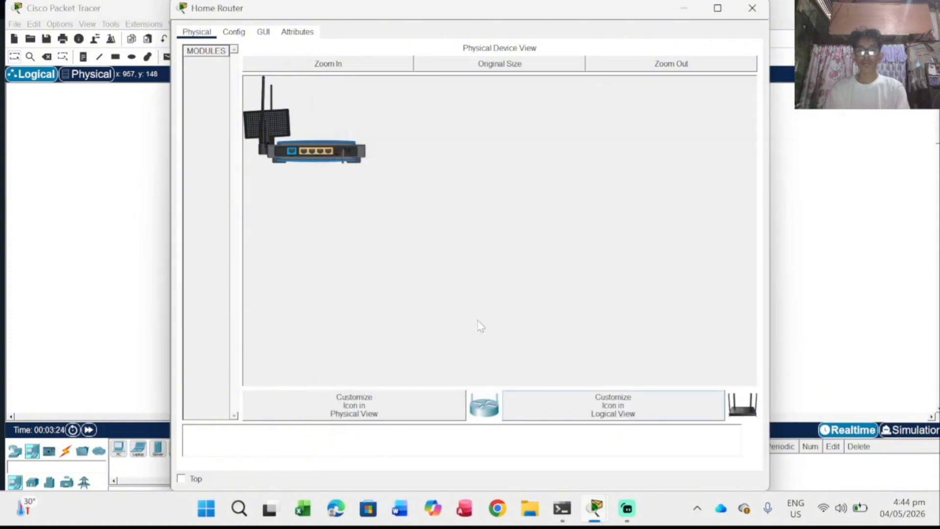
left_click(750, 10)
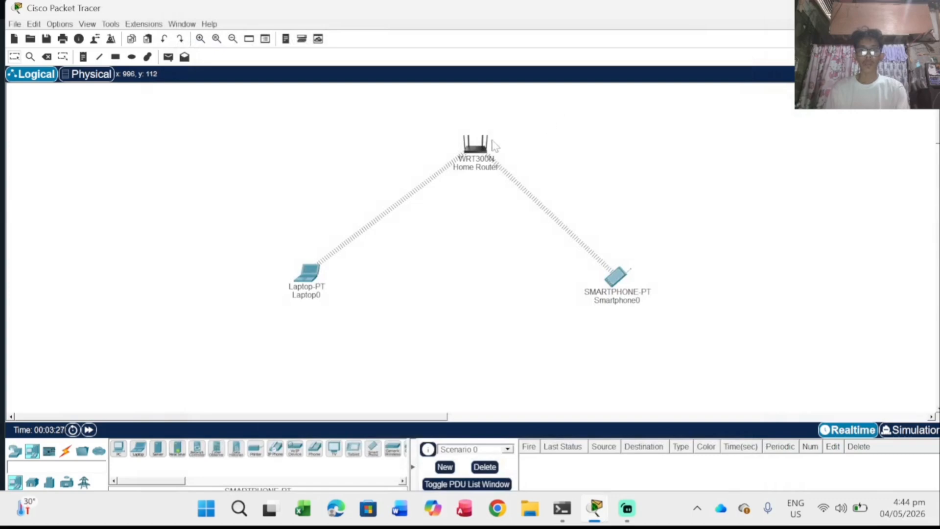
Step: Set Laptop0's logical-view icon to laptop.png from Pictures > img devices
left_click_drag(479, 162, 476, 161)
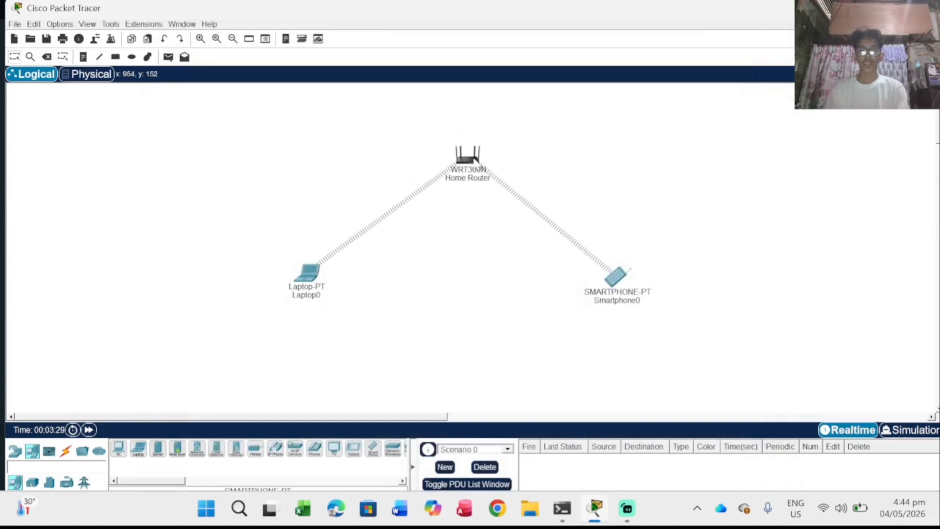
left_click(312, 274)
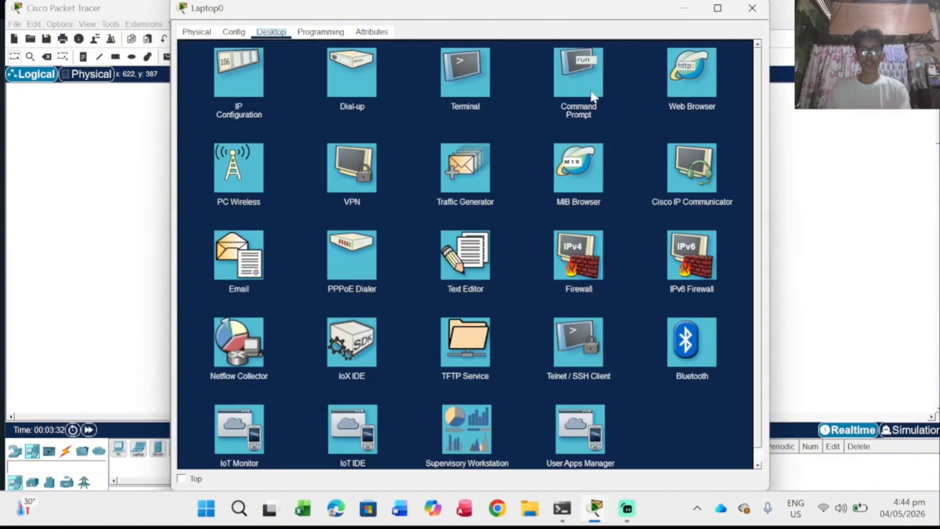
left_click(197, 33)
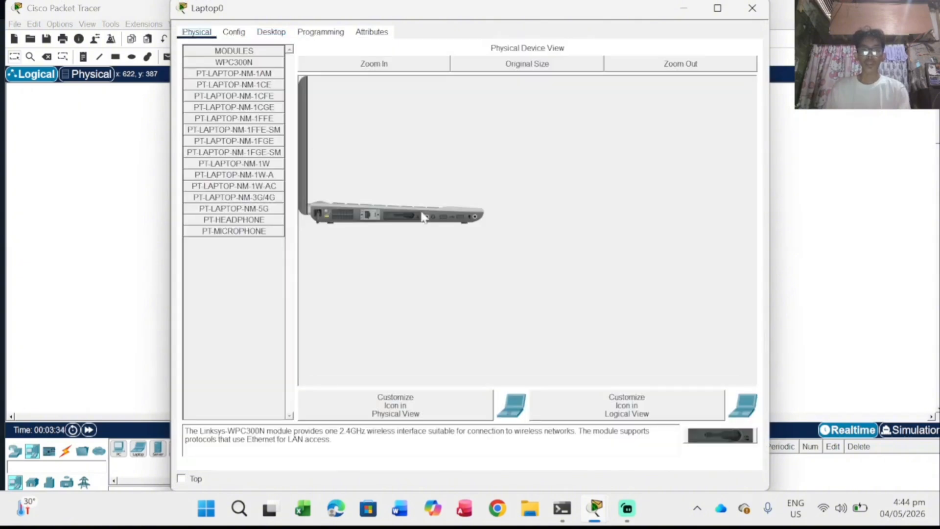
left_click(606, 403)
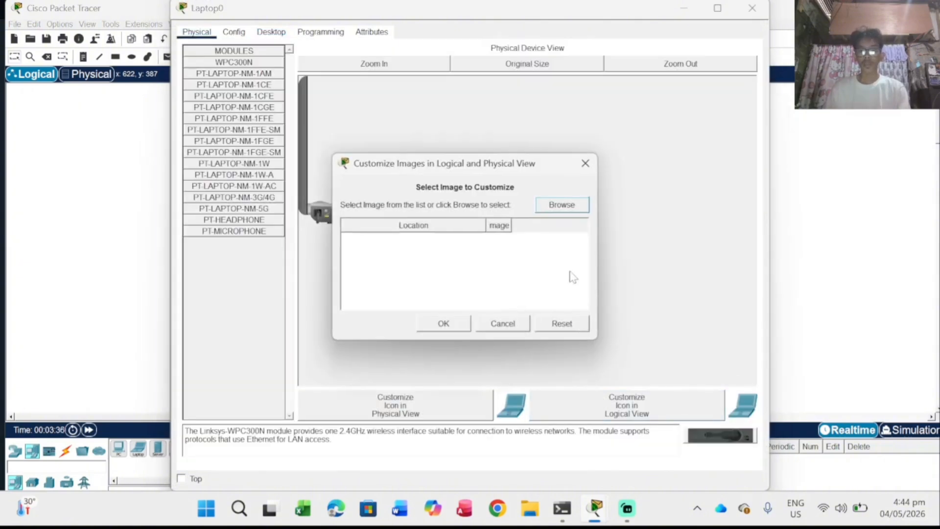
left_click(561, 205)
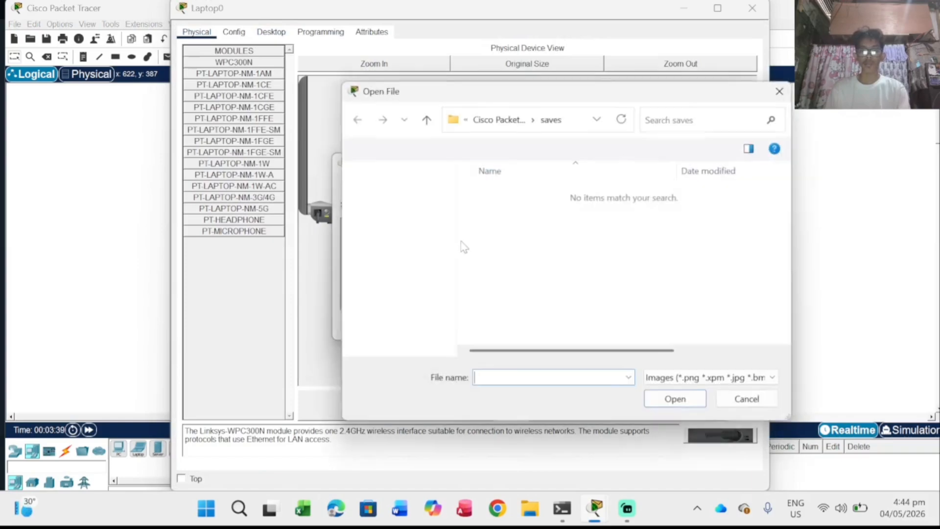
left_click(392, 289)
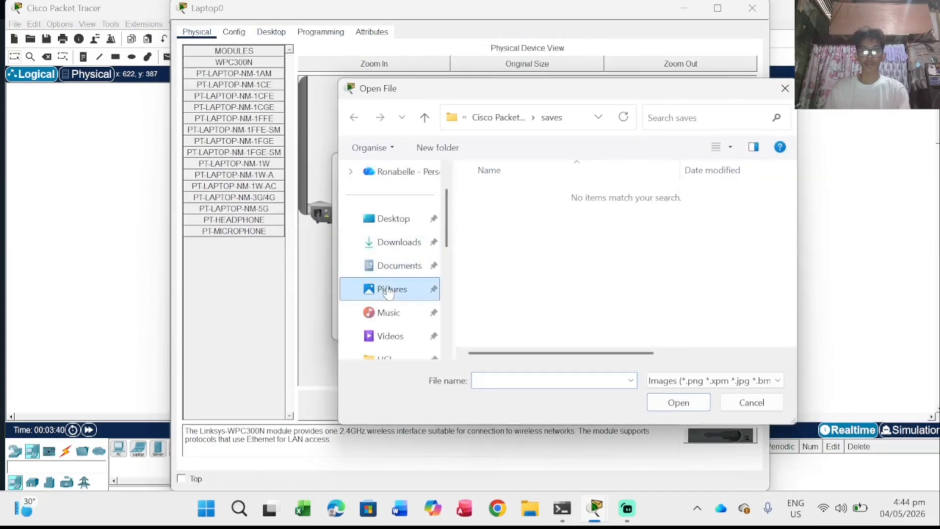
left_click(501, 219)
double_click(502, 219)
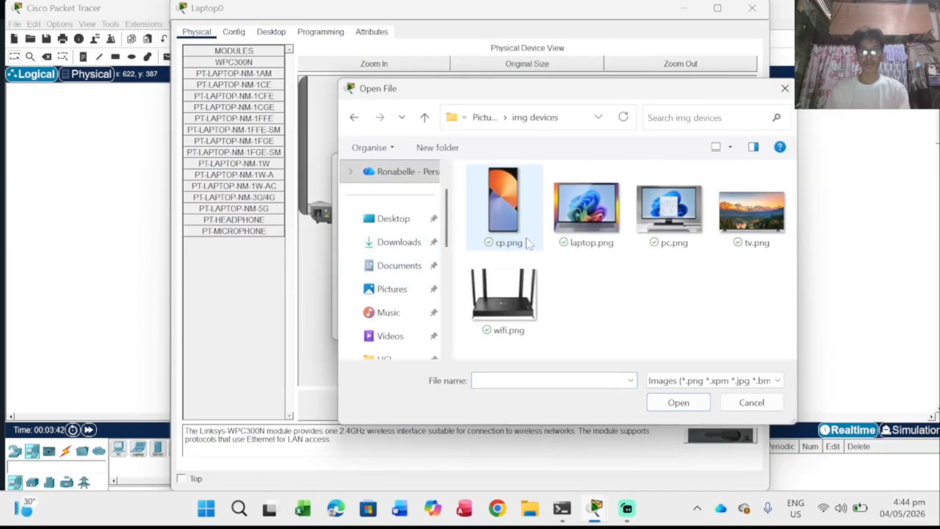
left_click(583, 237)
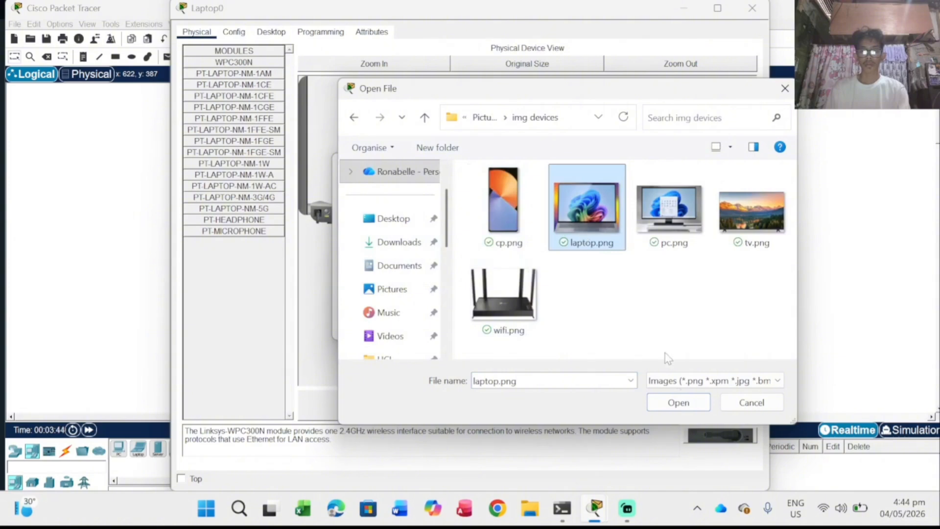
left_click(680, 401)
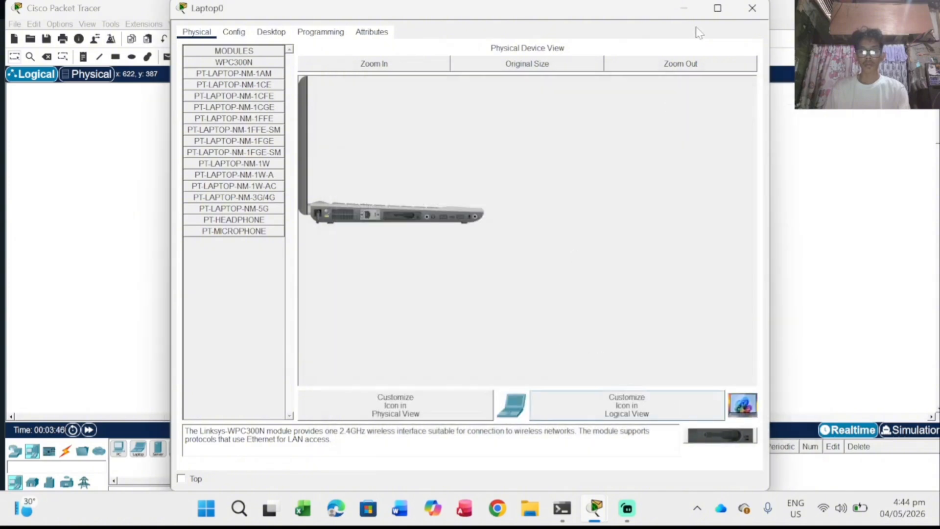
left_click(752, 8)
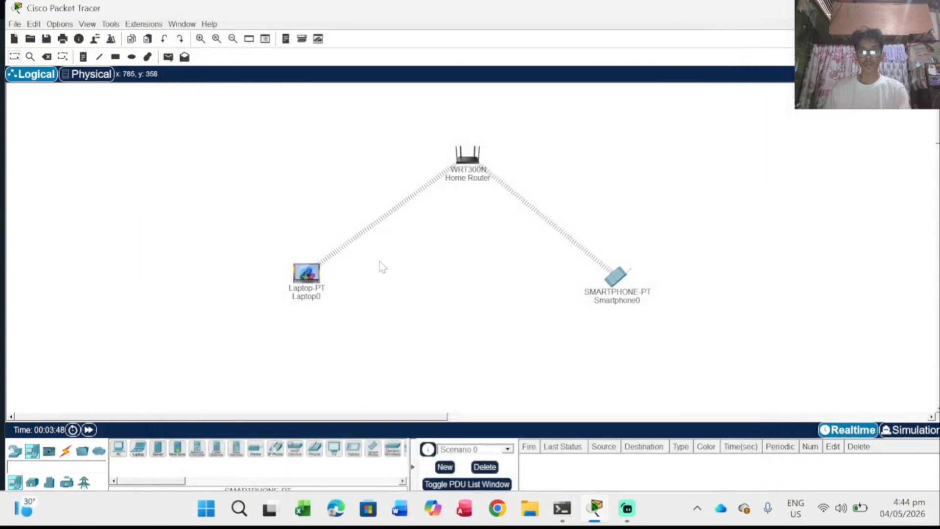
Step: Set Smartphone0's logical-view icon to cp.png from Pictures > img devices, then close its window
left_click(616, 276)
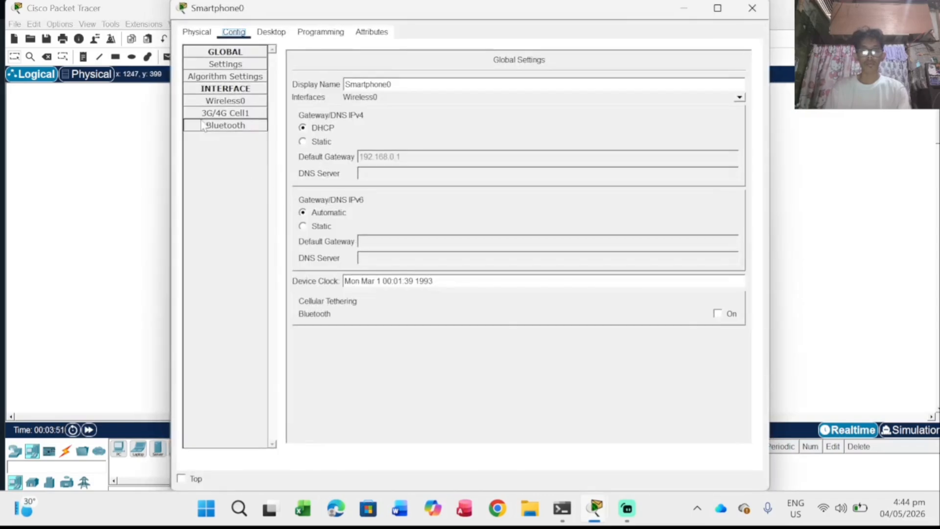
left_click(196, 33)
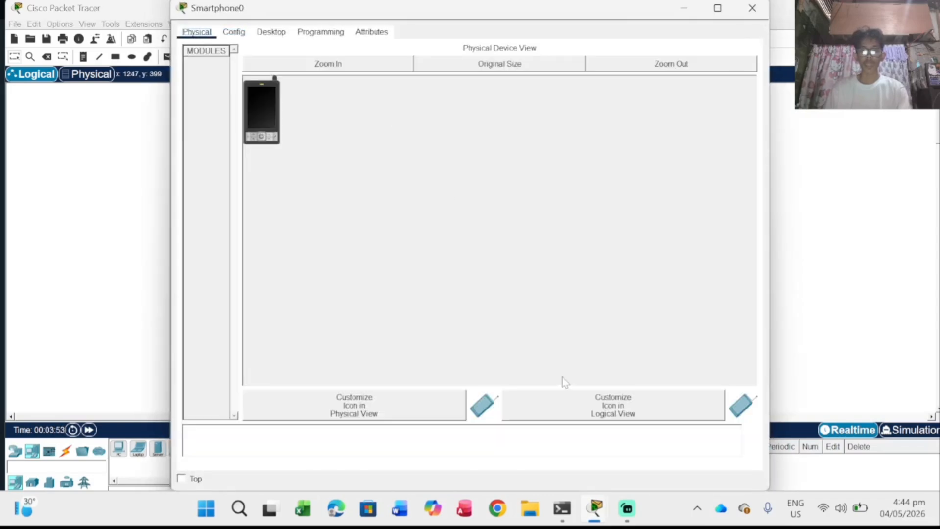
left_click(597, 413)
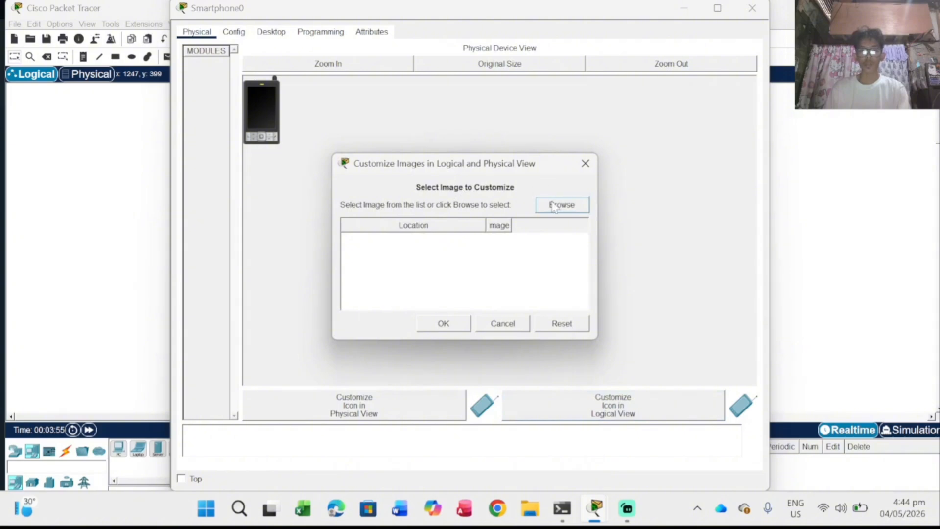
left_click(554, 205)
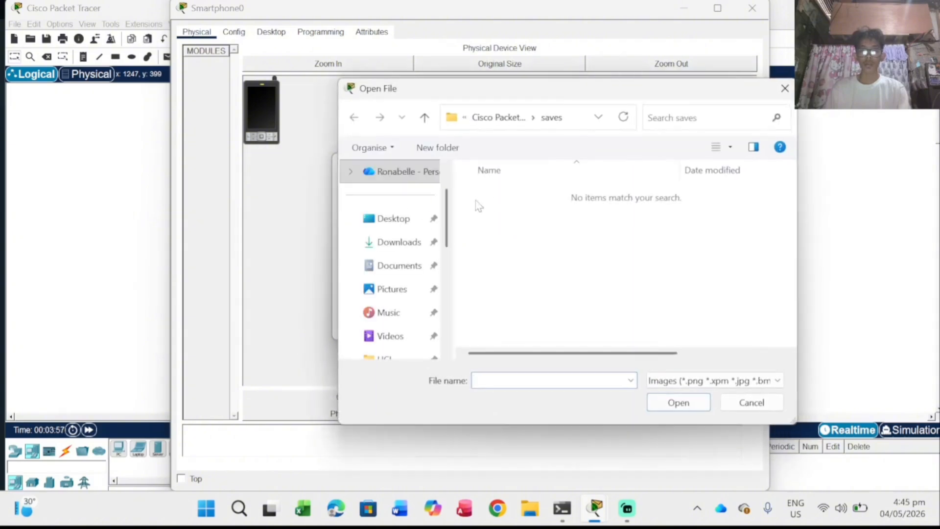
left_click(384, 291)
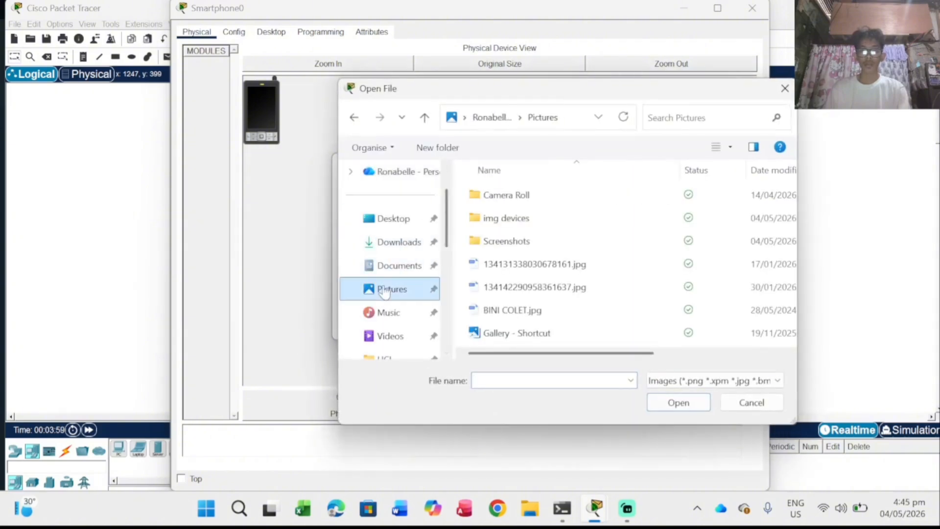
left_click(500, 225)
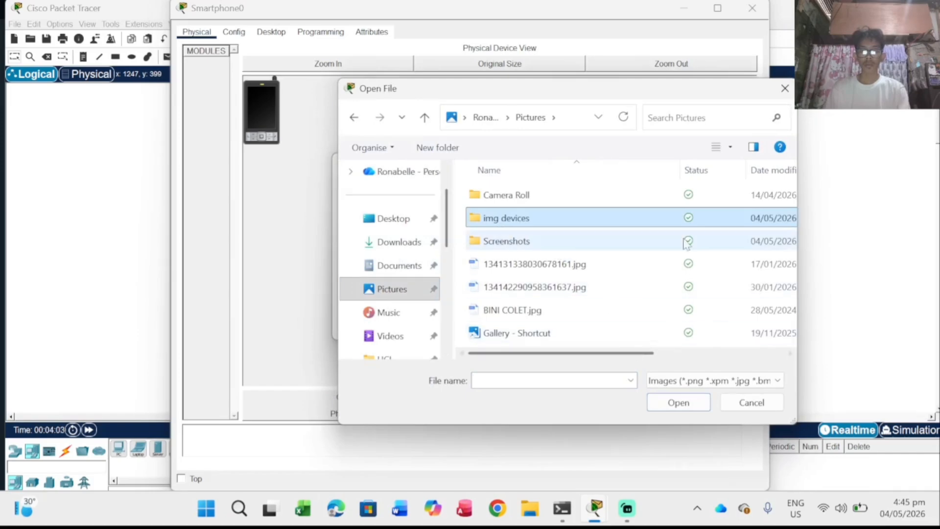
double_click(678, 218)
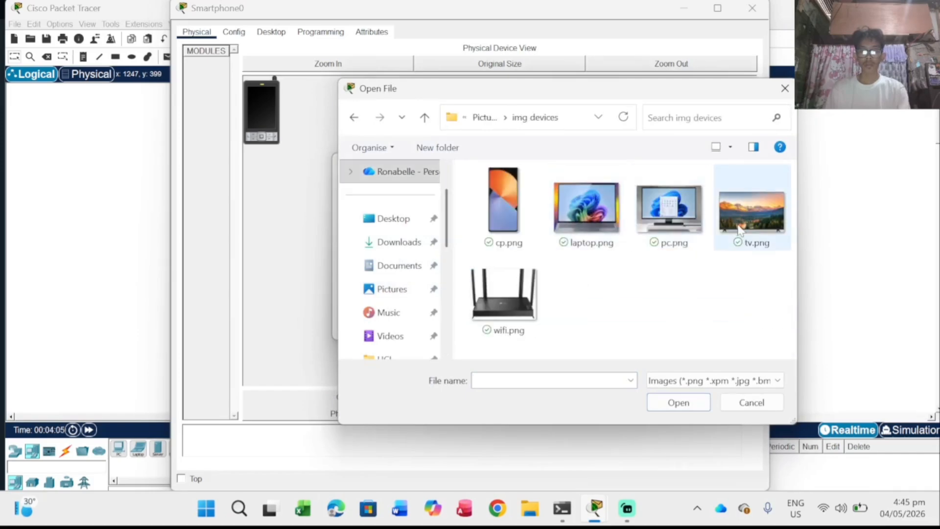
left_click(533, 217)
left_click(670, 405)
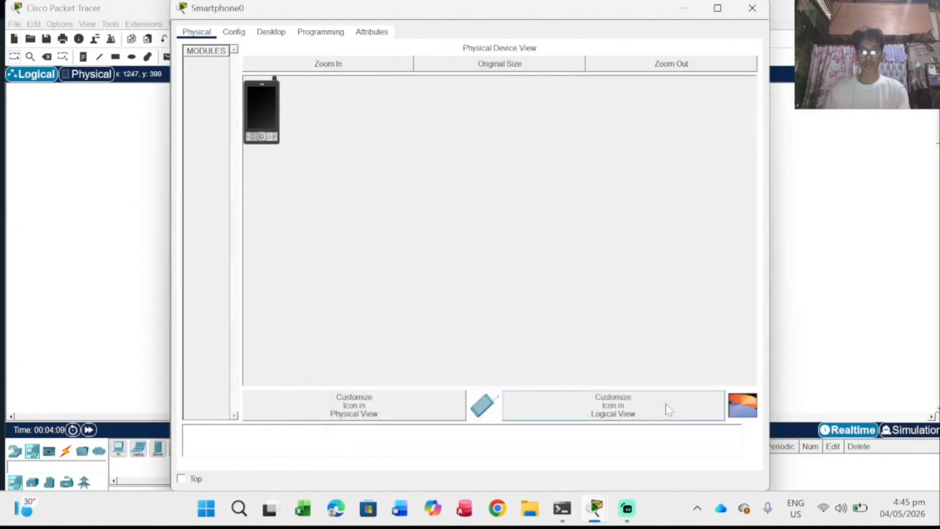
left_click(752, 9)
Step: Nudge the Smartphone0 icon slightly up and right in the logical workspace
mouse_move(587, 252)
left_mouse_down()
mouse_move(598, 266)
mouse_move(587, 263)
mouse_move(607, 264)
mouse_move(626, 244)
mouse_move(586, 265)
left_mouse_up()
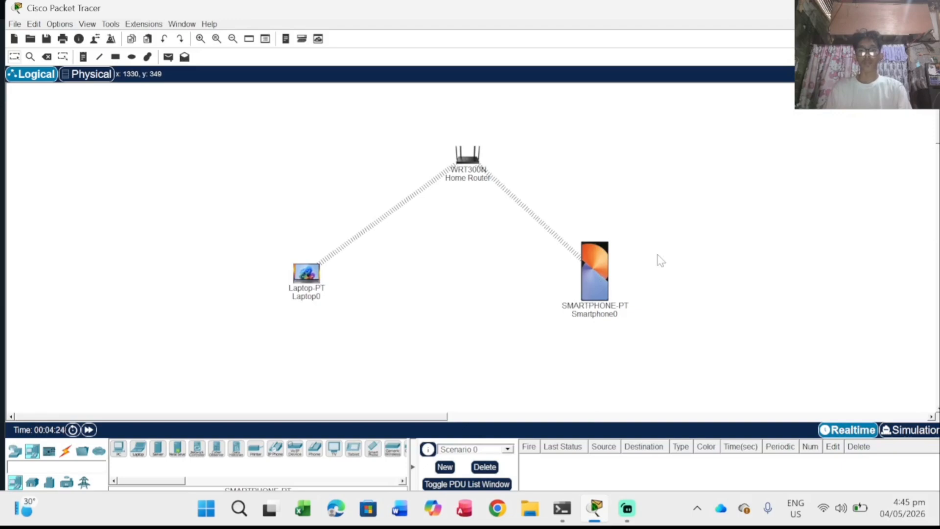
Step: Reopen the Smartphone0 device window
left_click(587, 277)
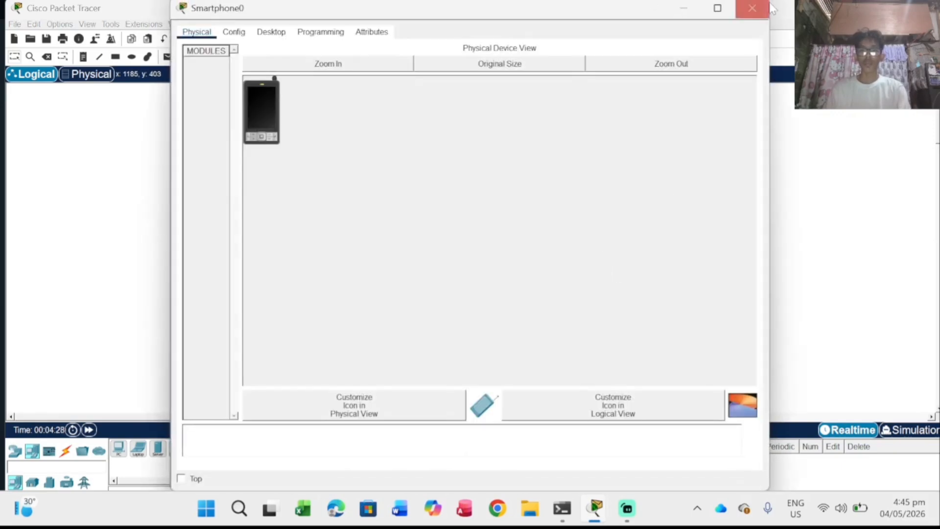